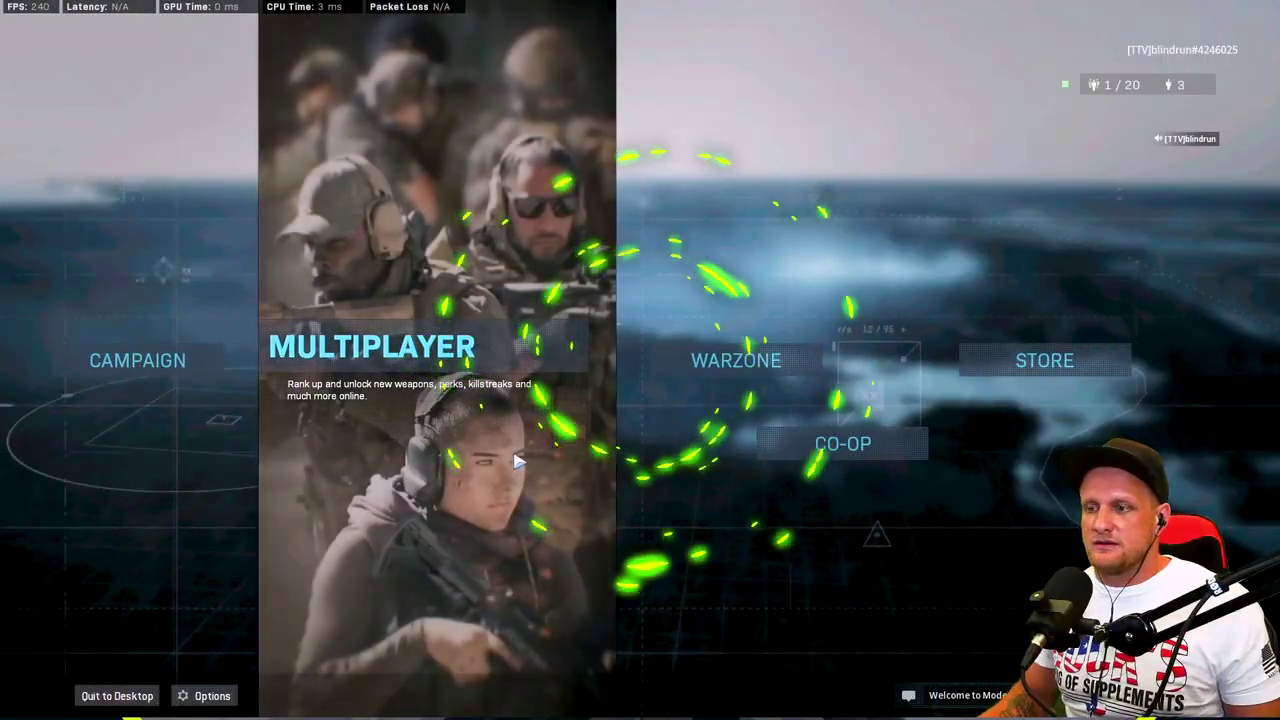
Step: Switch from the game to the desktop and open the Glorious Model O Software
key(alt+Tab)
click(150, 707)
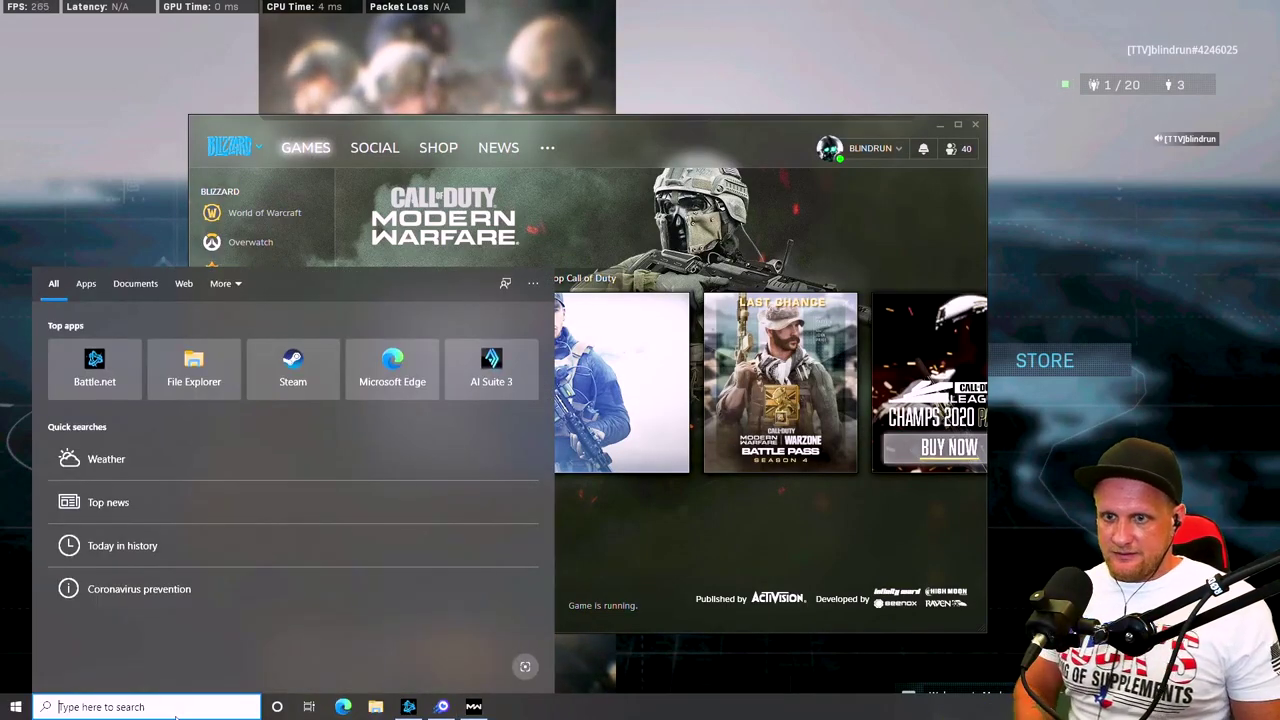
text(glor)
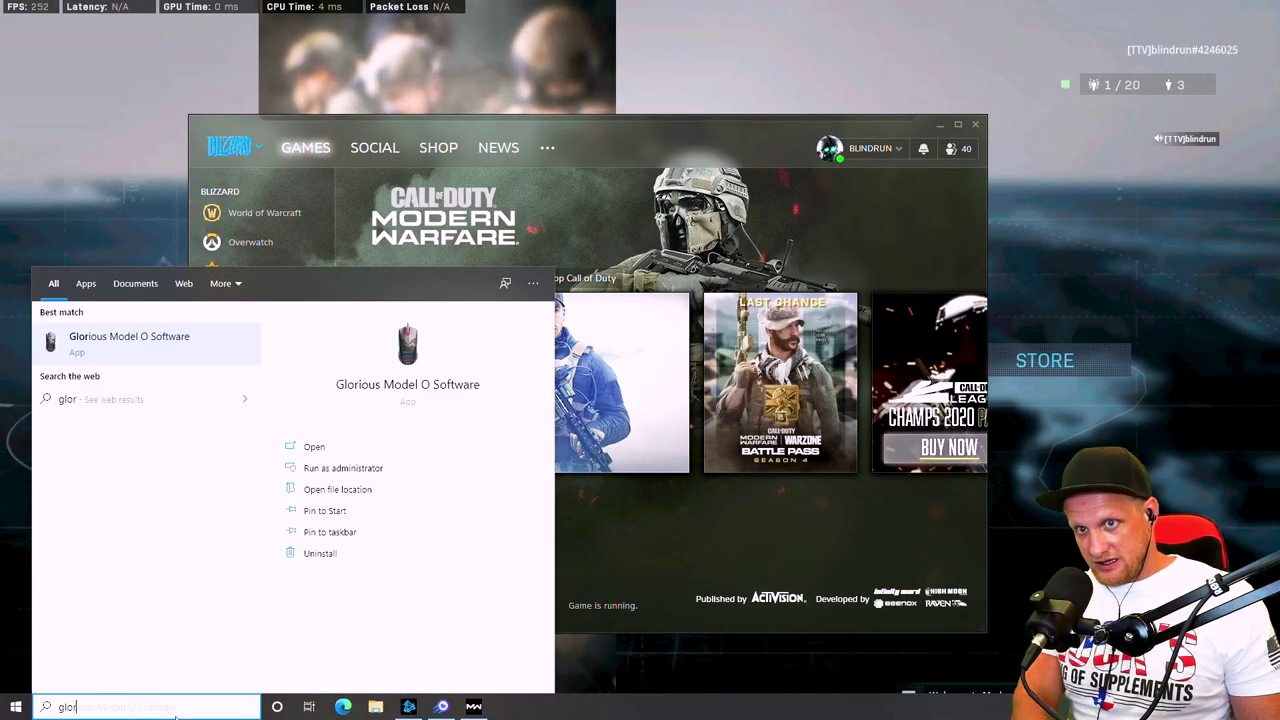
key(Escape)
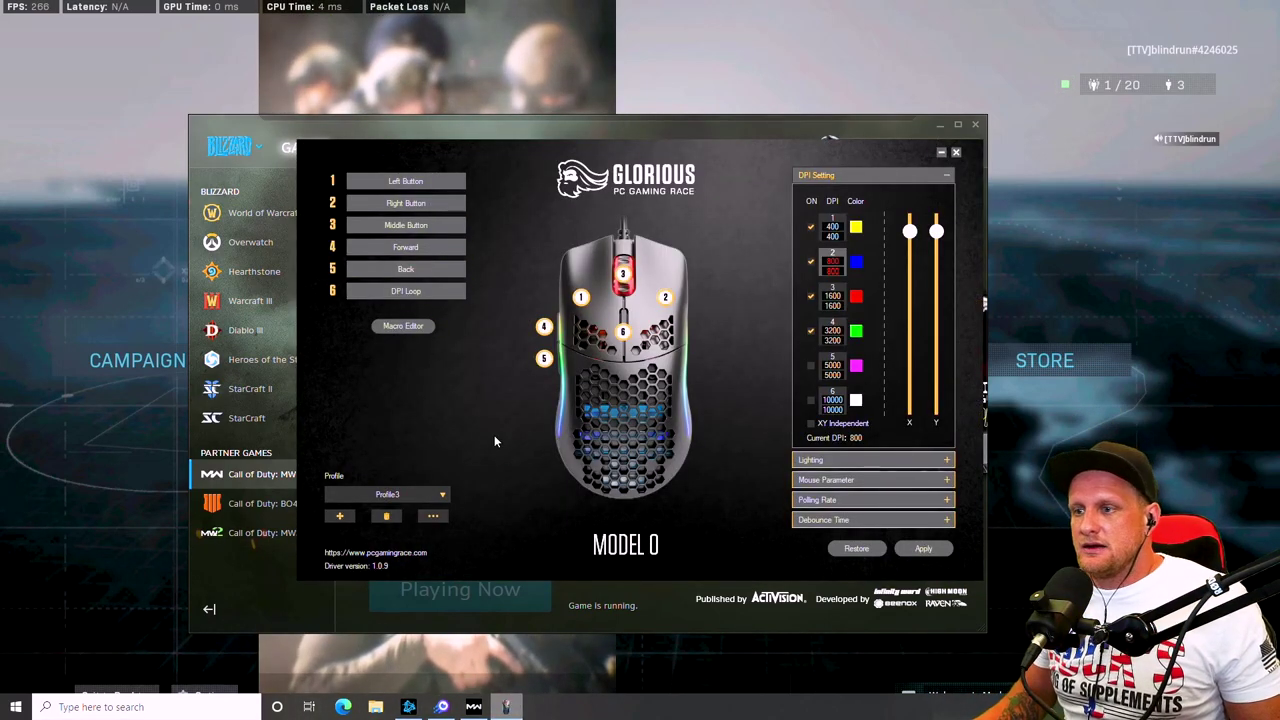
Step: Make 400 DPI the mouse's active stage, check the USB polling rate, and return to the game
click(852, 232)
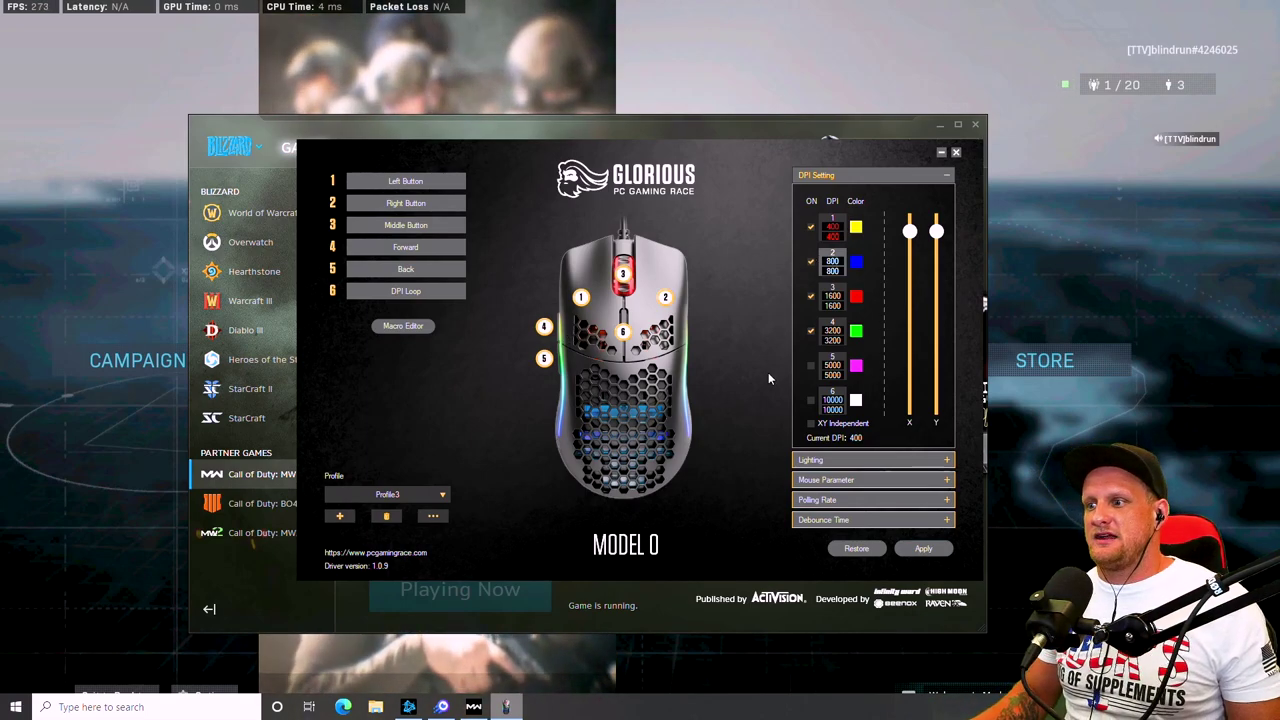
click(817, 499)
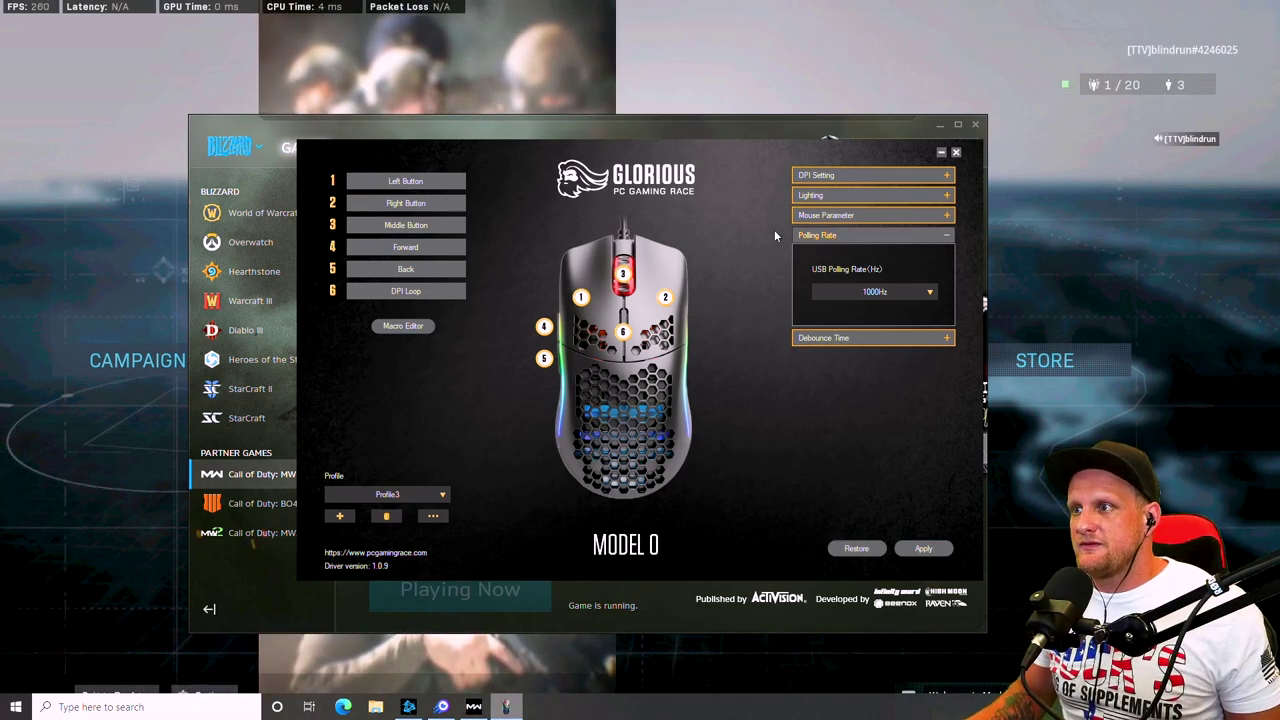
click(974, 127)
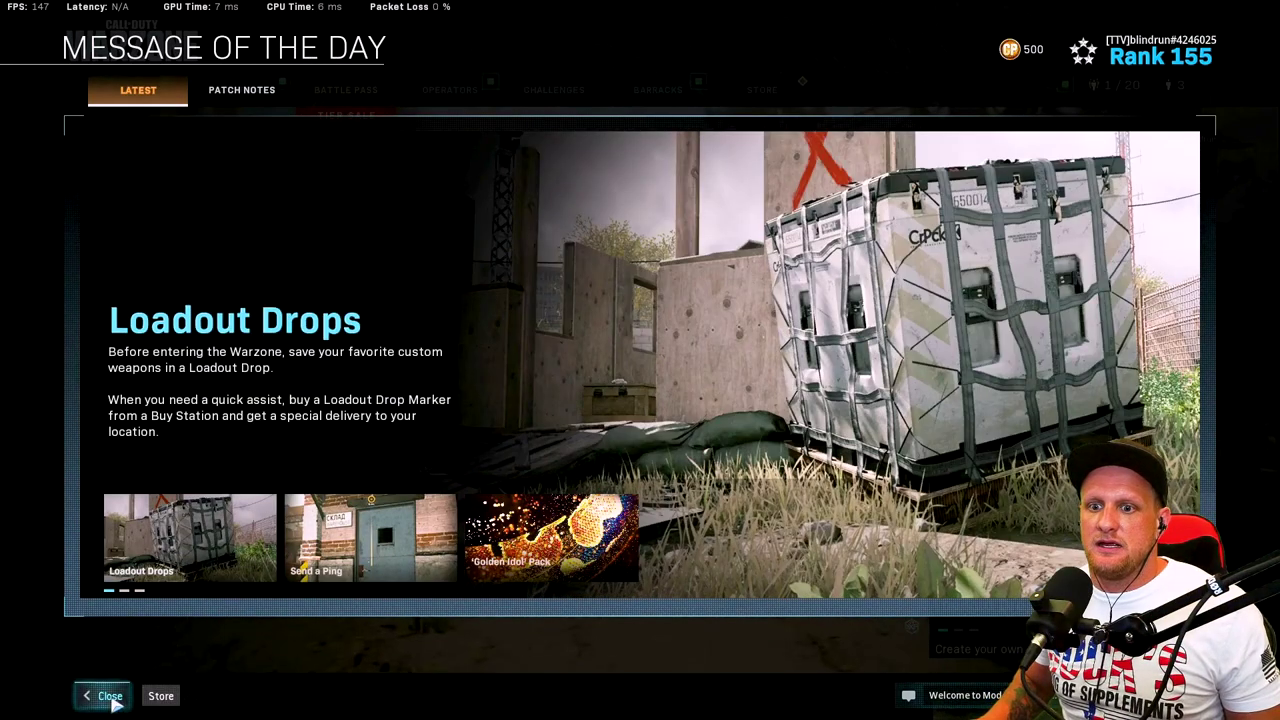
Step: Dismiss the message of the day and review the advanced mouse sensitivity and ADS sensitivity settings in the game options
click(108, 695)
click(172, 697)
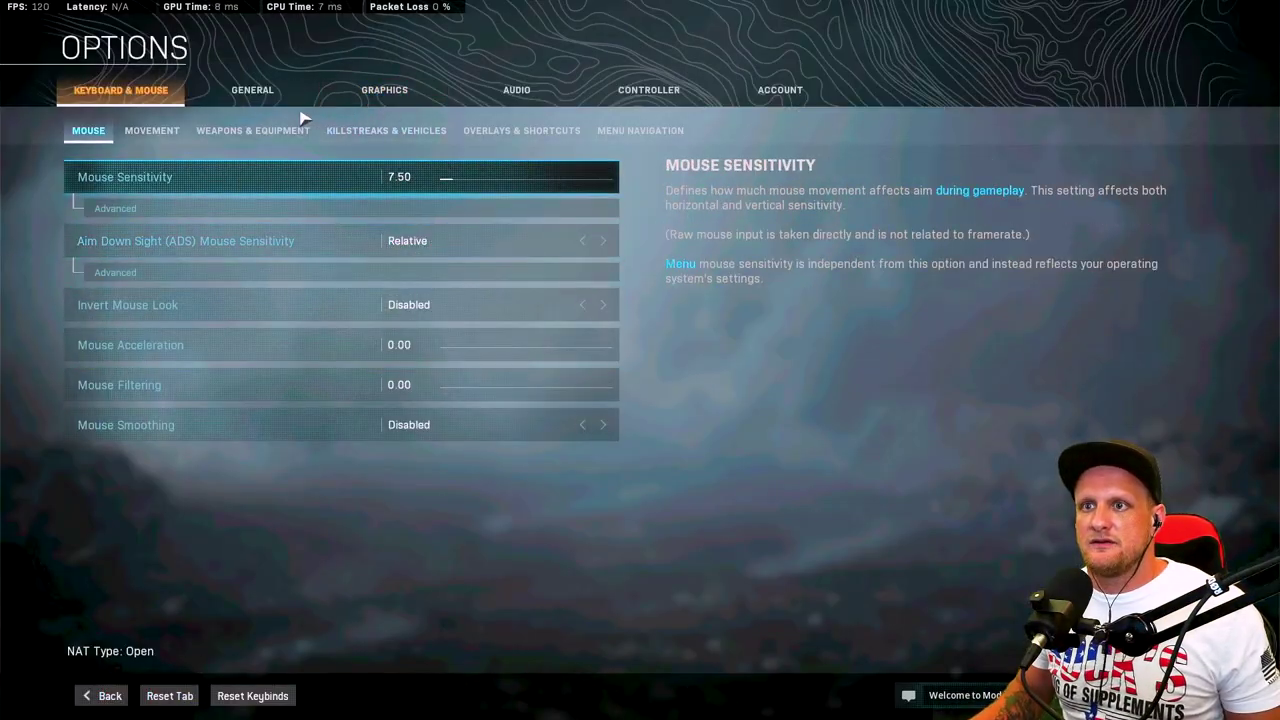
click(241, 209)
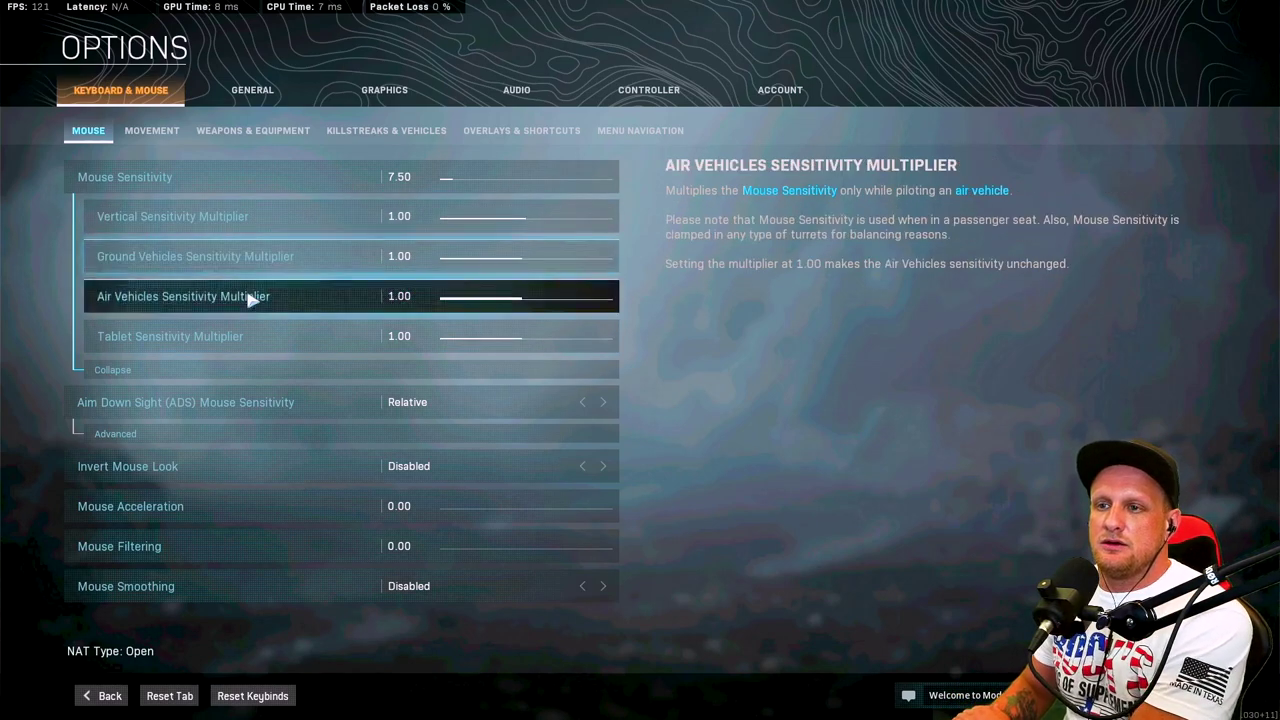
click(219, 374)
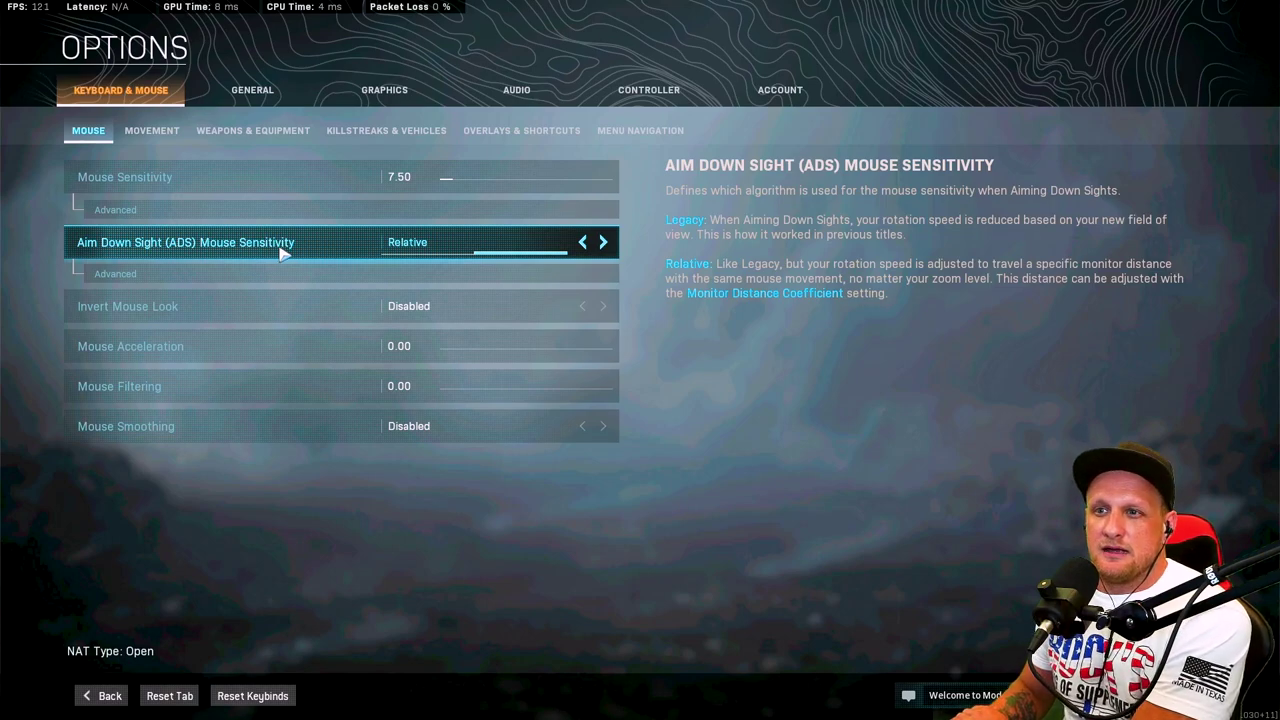
click(260, 276)
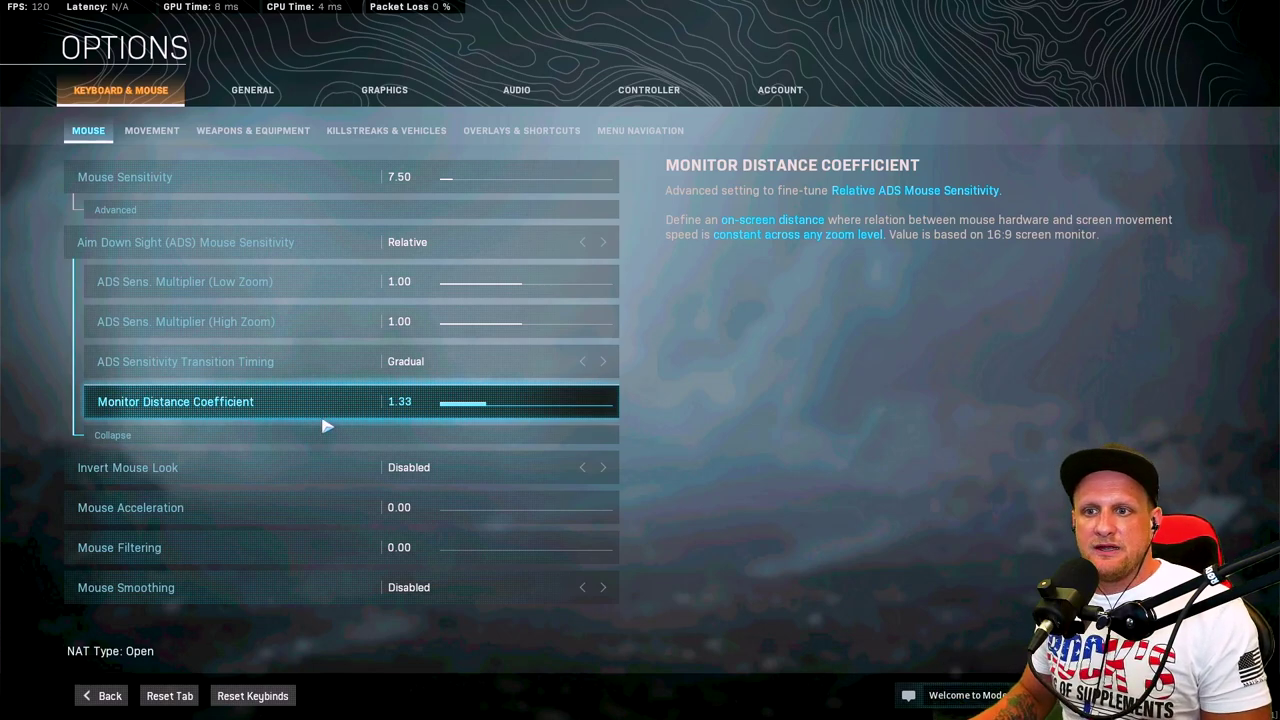
click(272, 432)
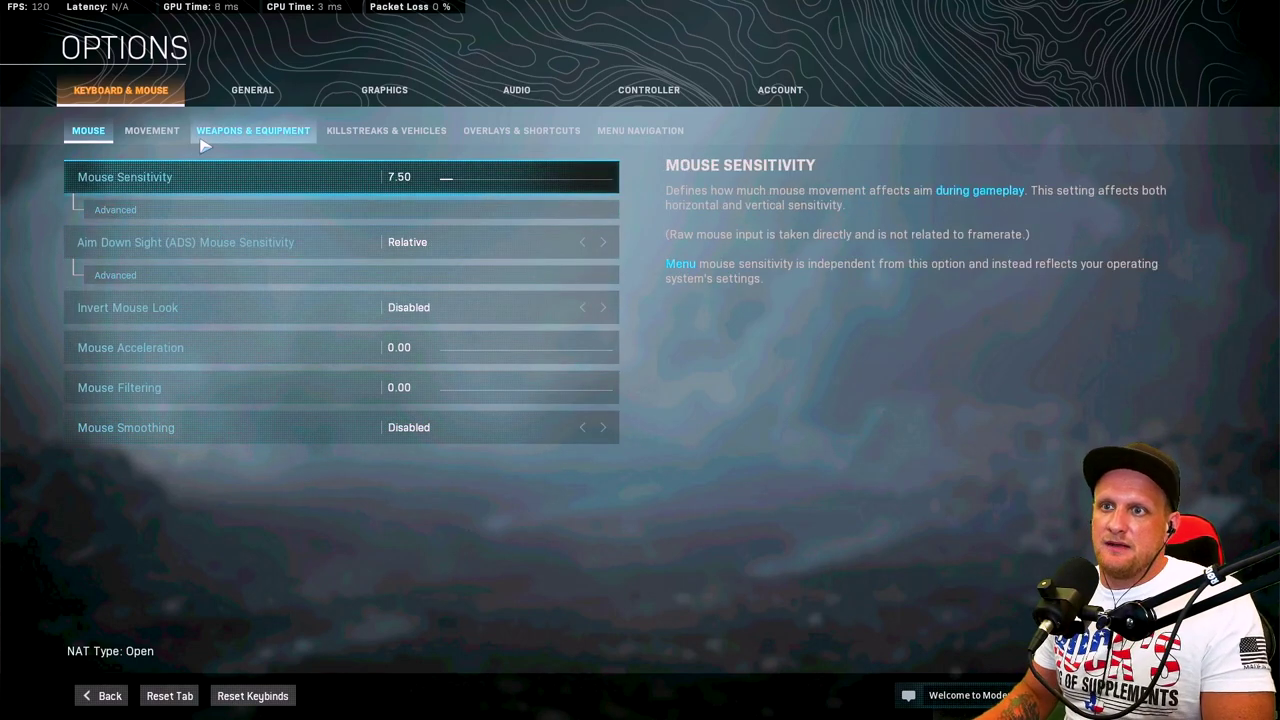
Step: Examine the keyboard and mouse movement behaviors and the movement keybinds
click(151, 131)
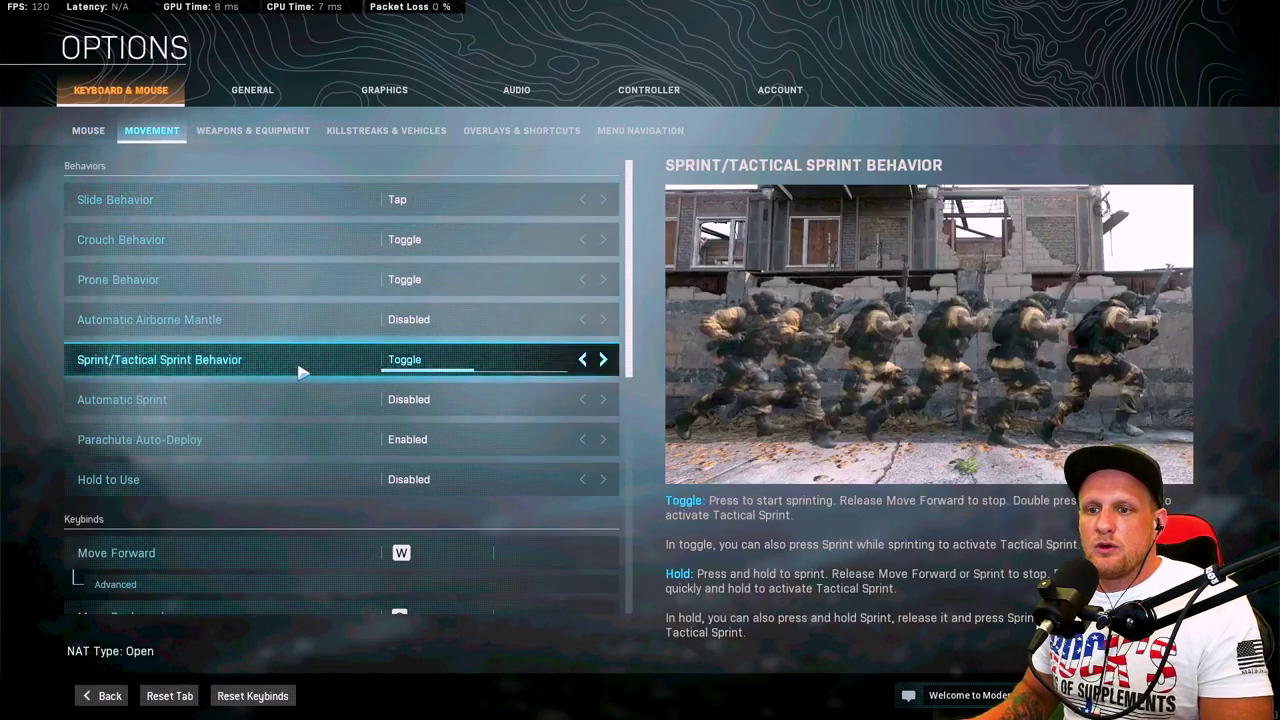
scroll(298, 374, down, 2)
scroll(313, 382, down, 2)
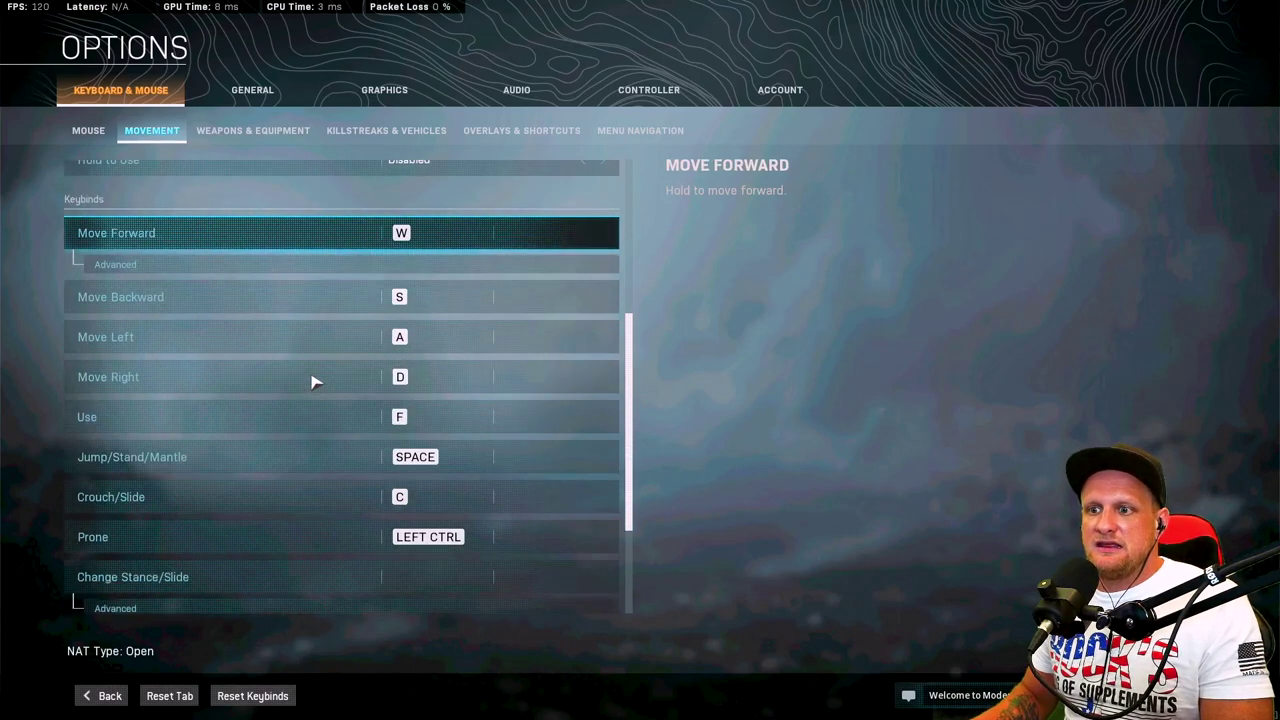
scroll(313, 382, down, 1)
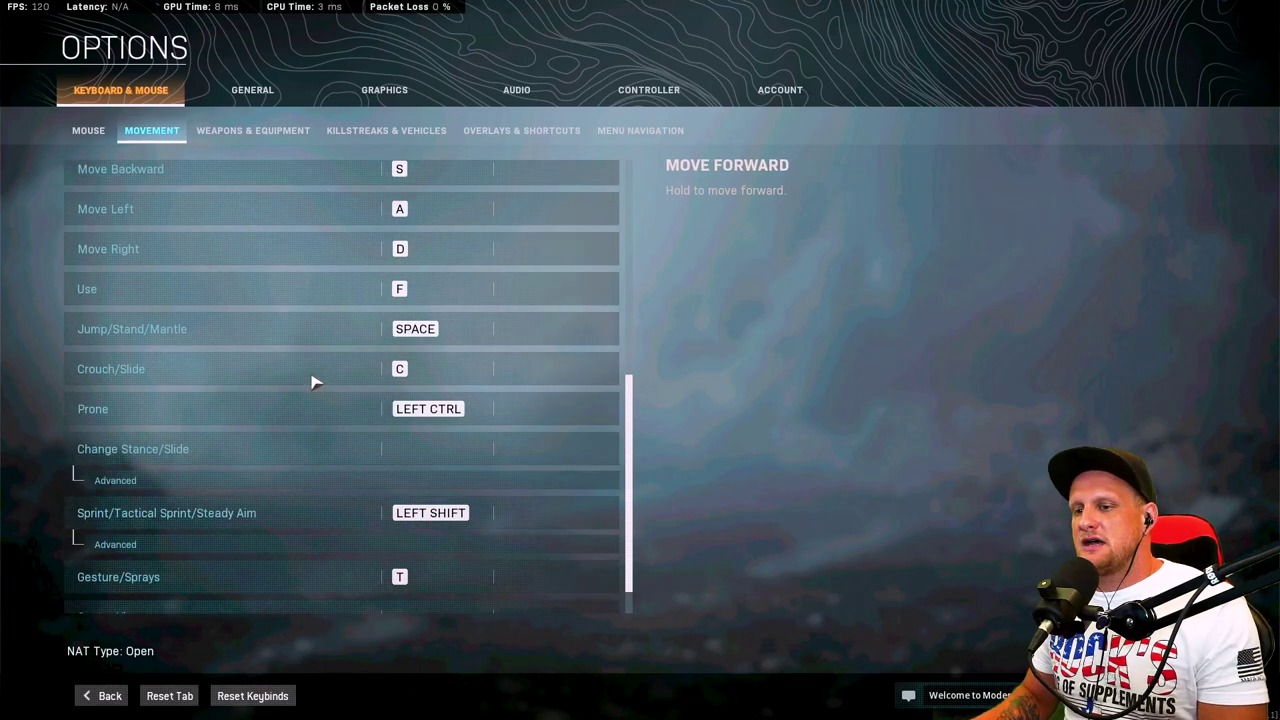
scroll(313, 382, down, 1)
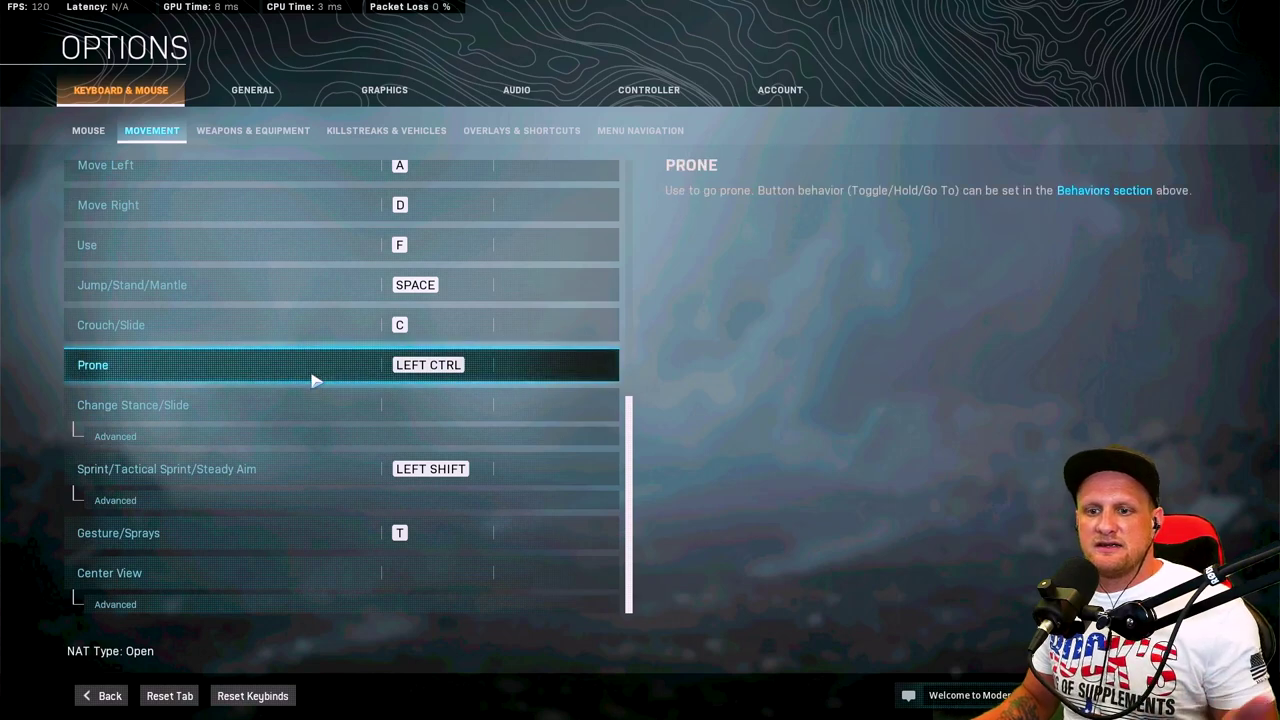
scroll(313, 382, up, 1)
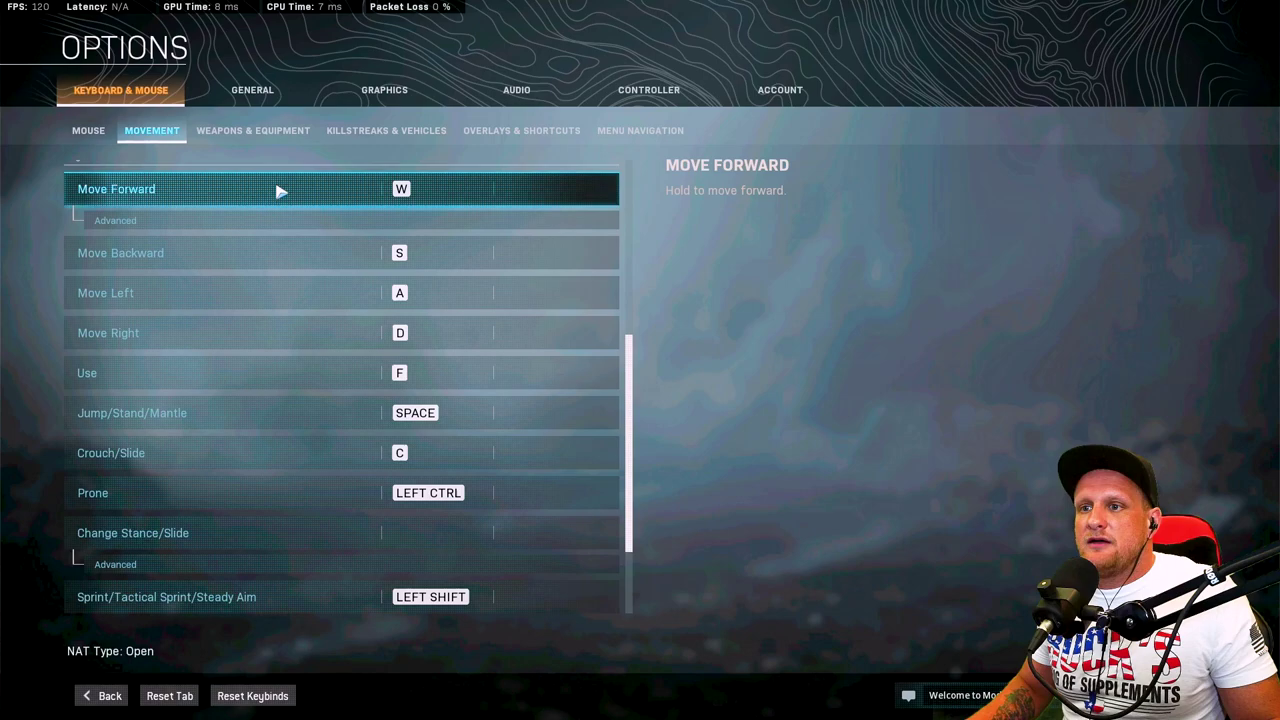
Step: Set Parachute Auto-Deploy to Disabled in the movement behaviors
scroll(282, 235, up, 5)
scroll(285, 247, up, 1)
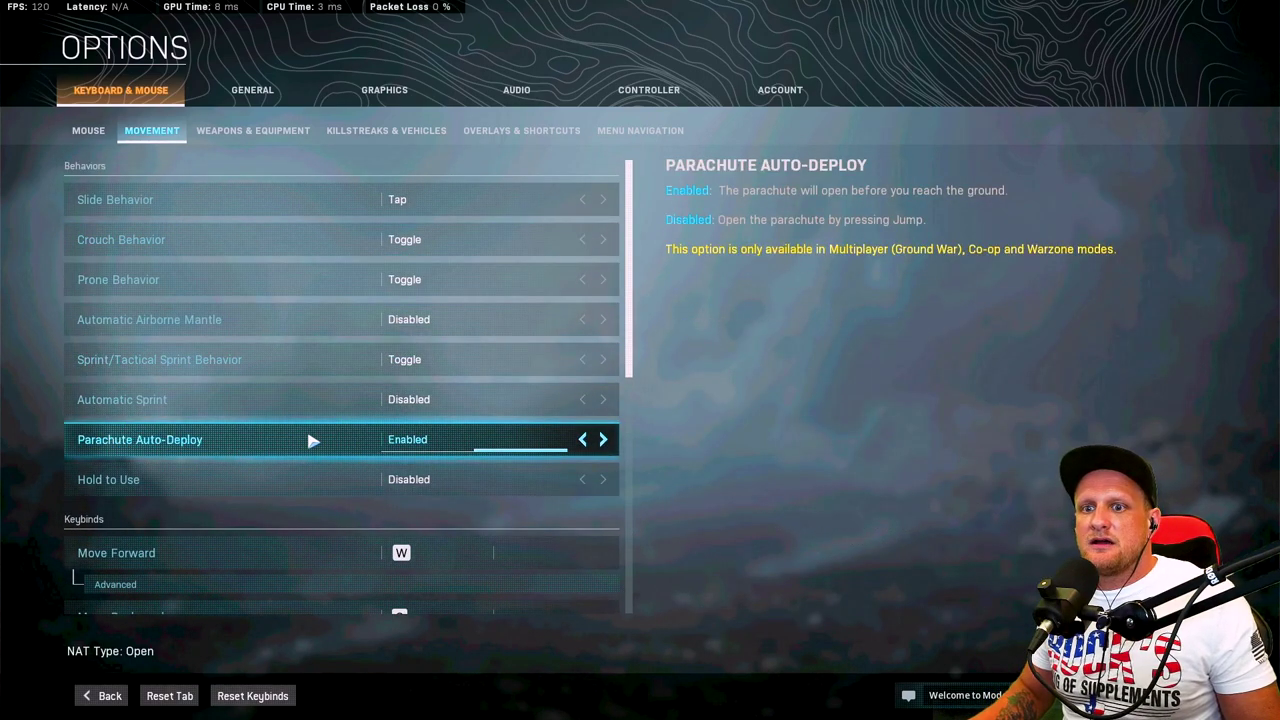
click(583, 440)
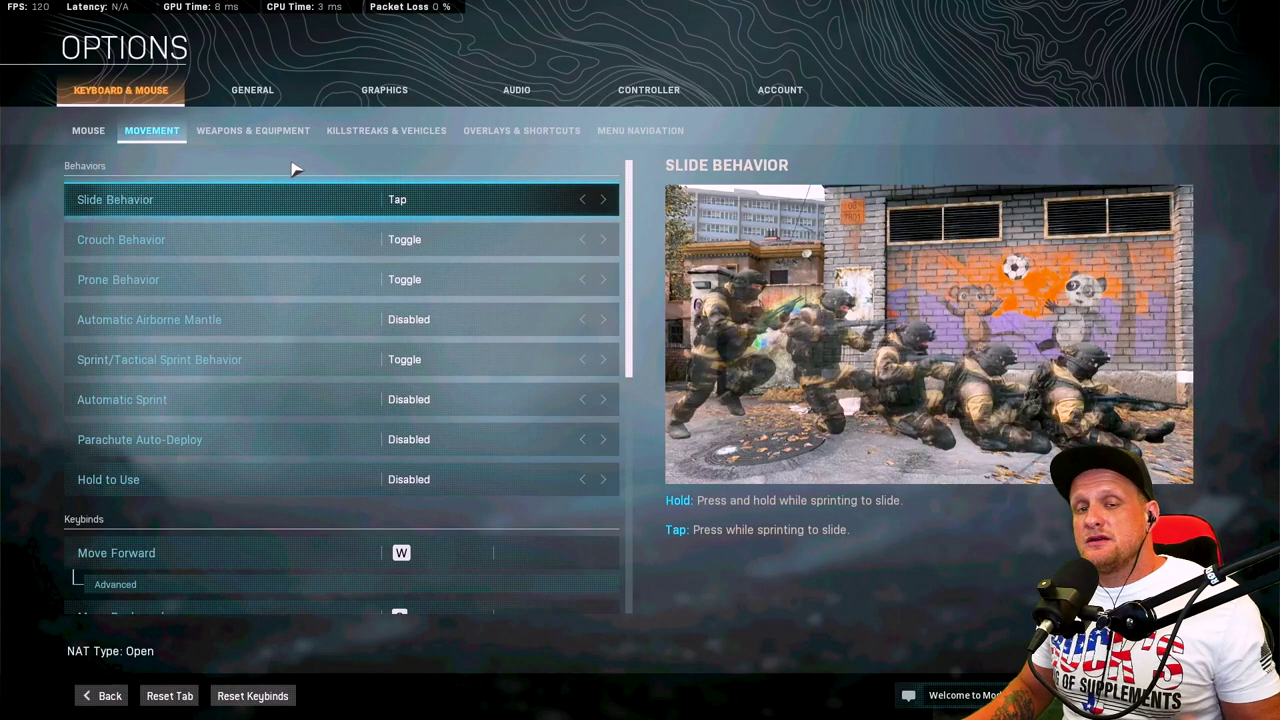
Step: Set the Display Mode to Fullscreen in the graphics options
click(360, 92)
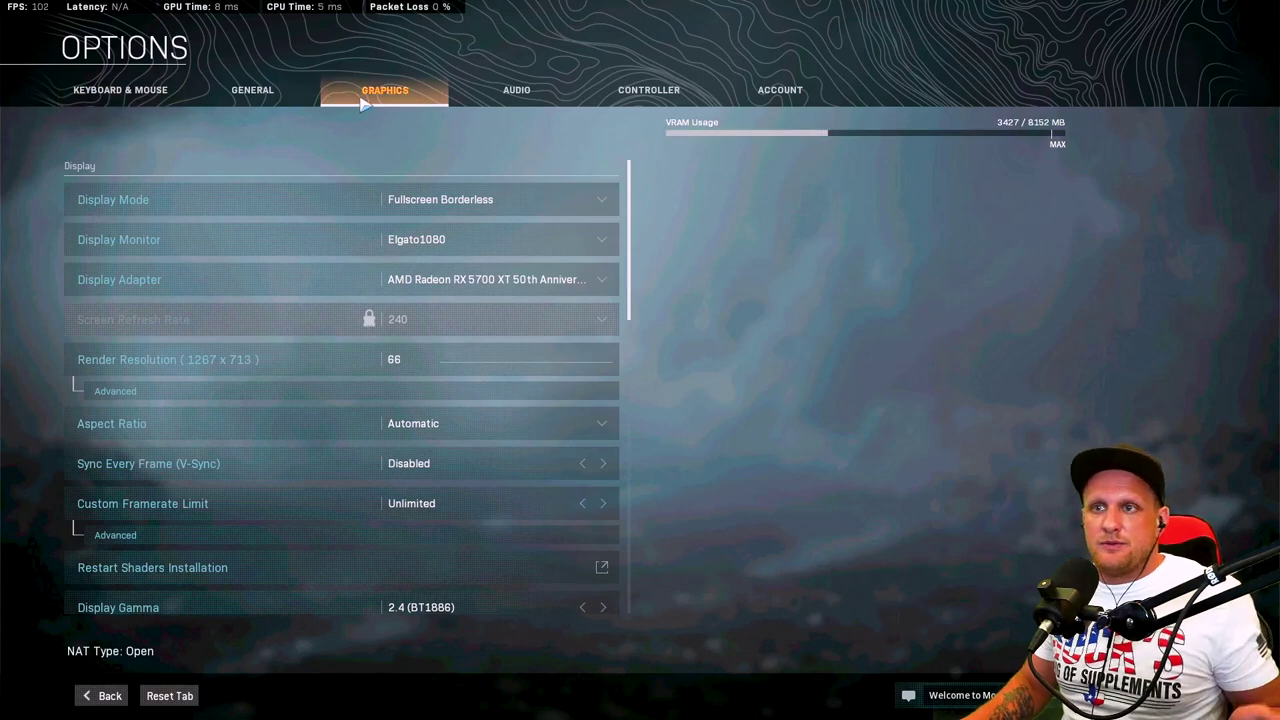
click(452, 205)
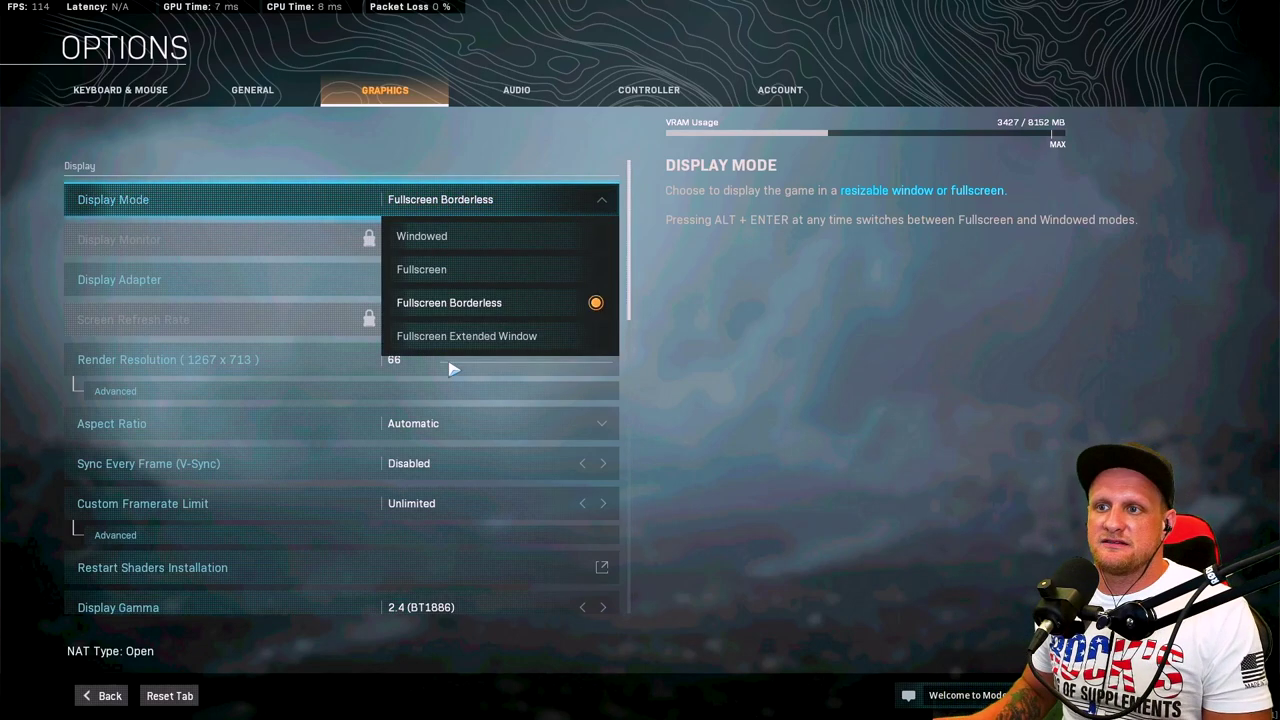
click(448, 275)
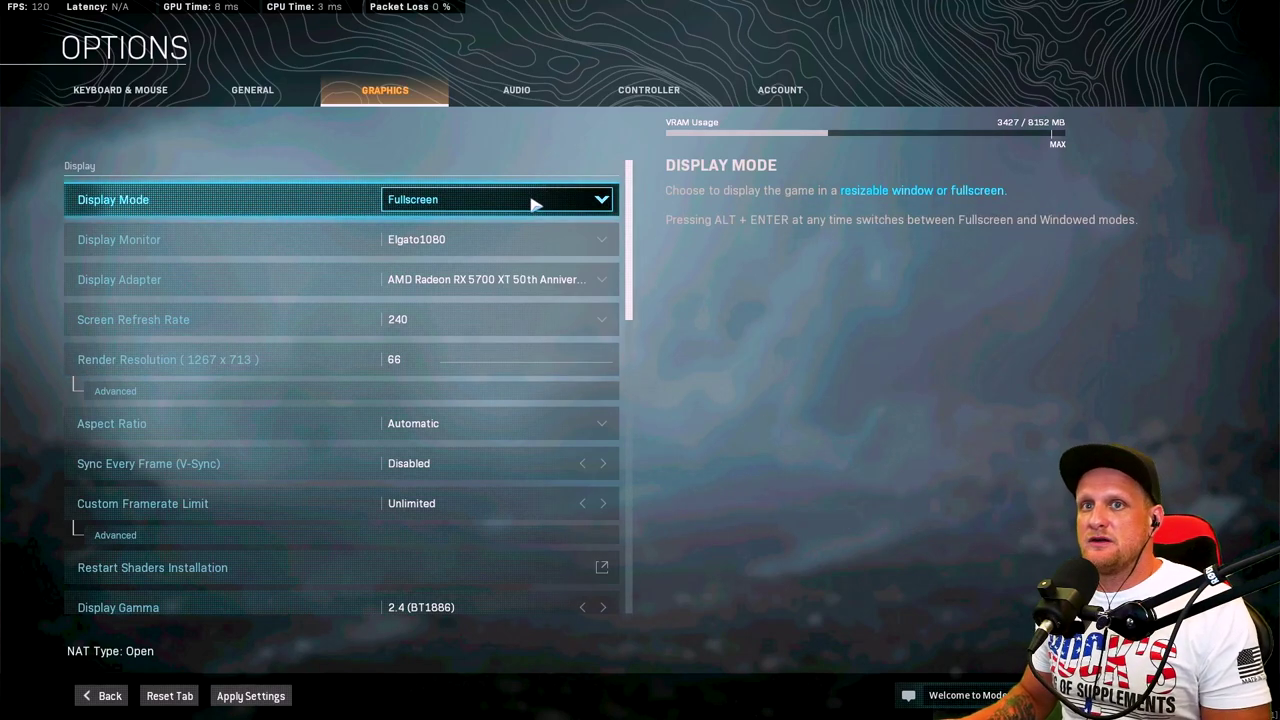
click(534, 204)
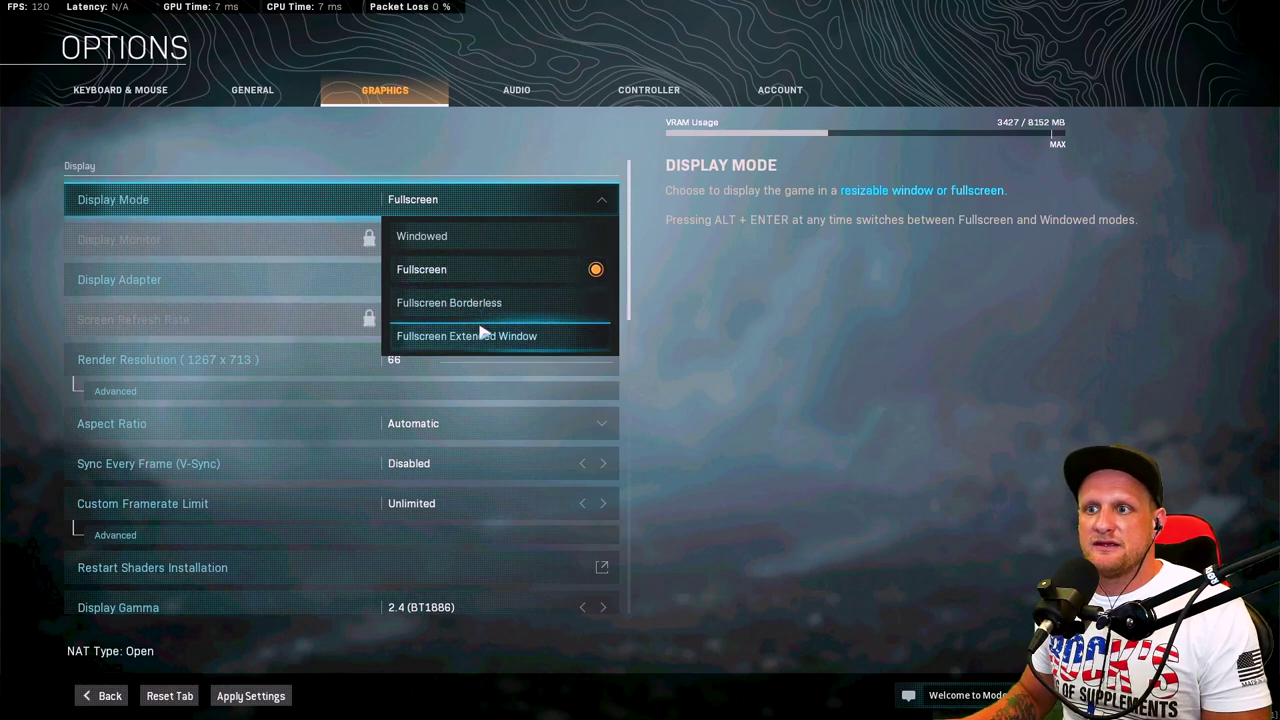
click(478, 286)
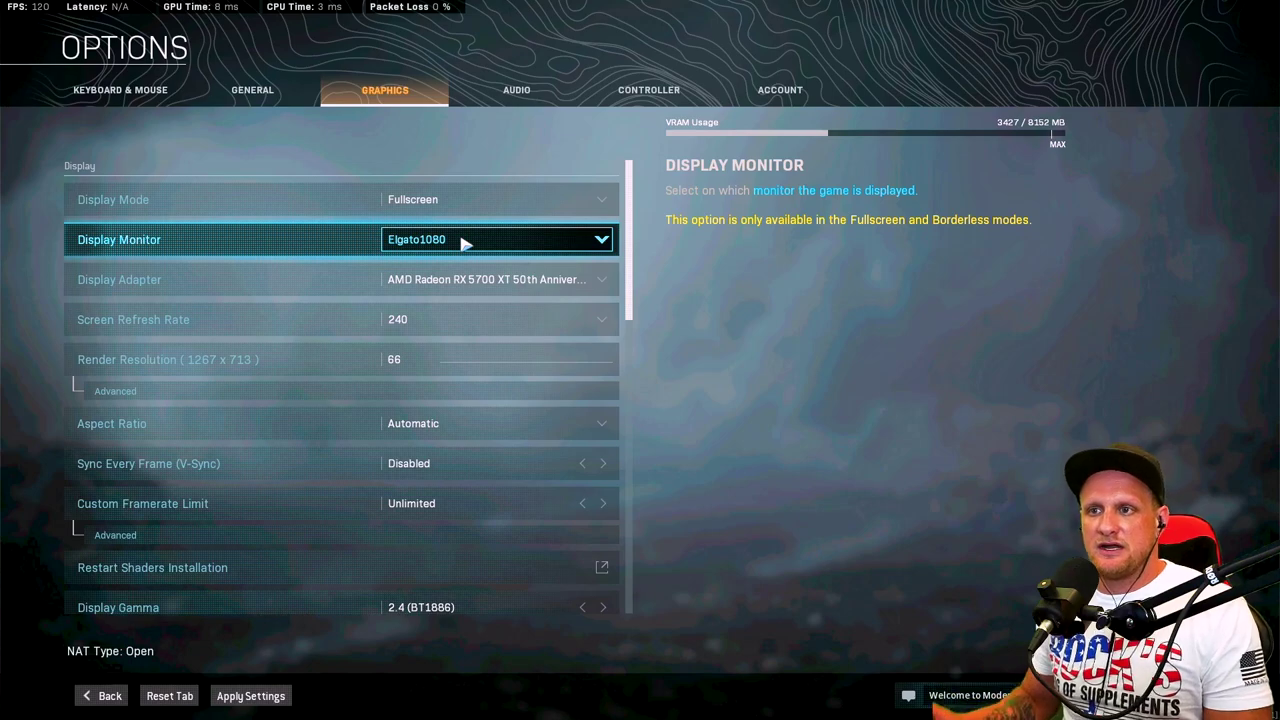
Step: Check the available choices for Display Monitor, Display Adapter and Screen Refresh Rate
click(480, 246)
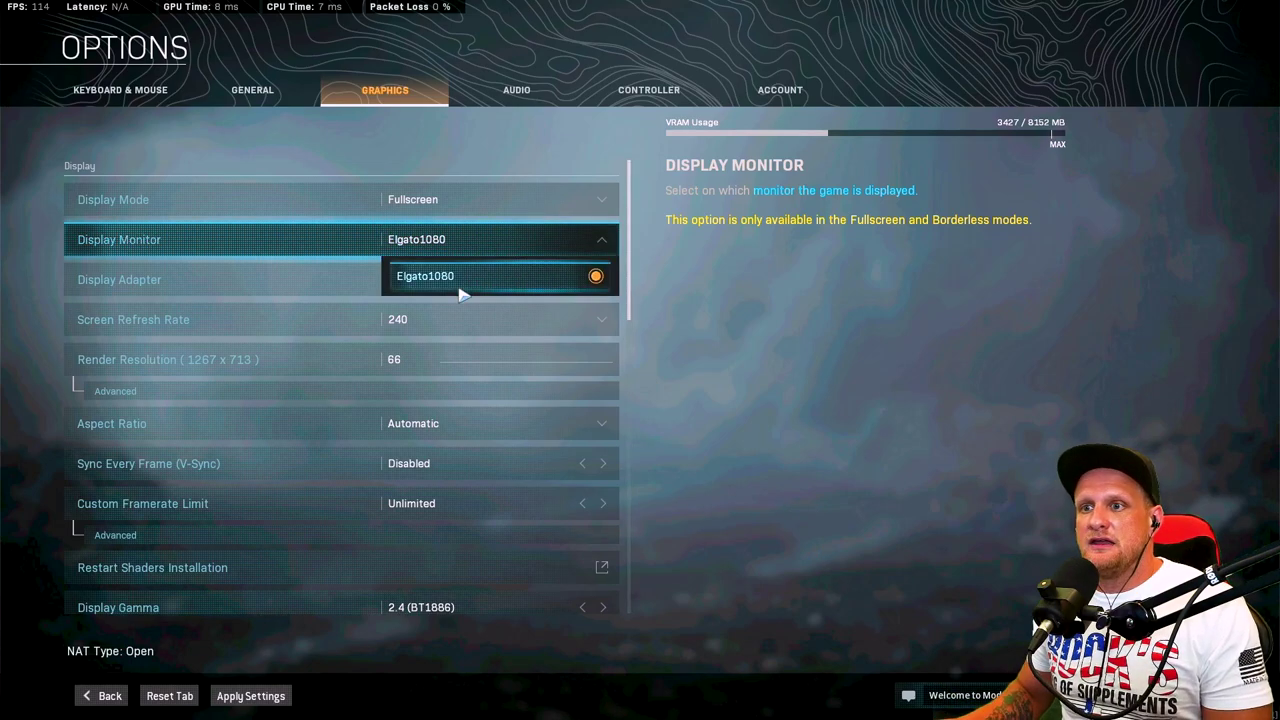
click(480, 252)
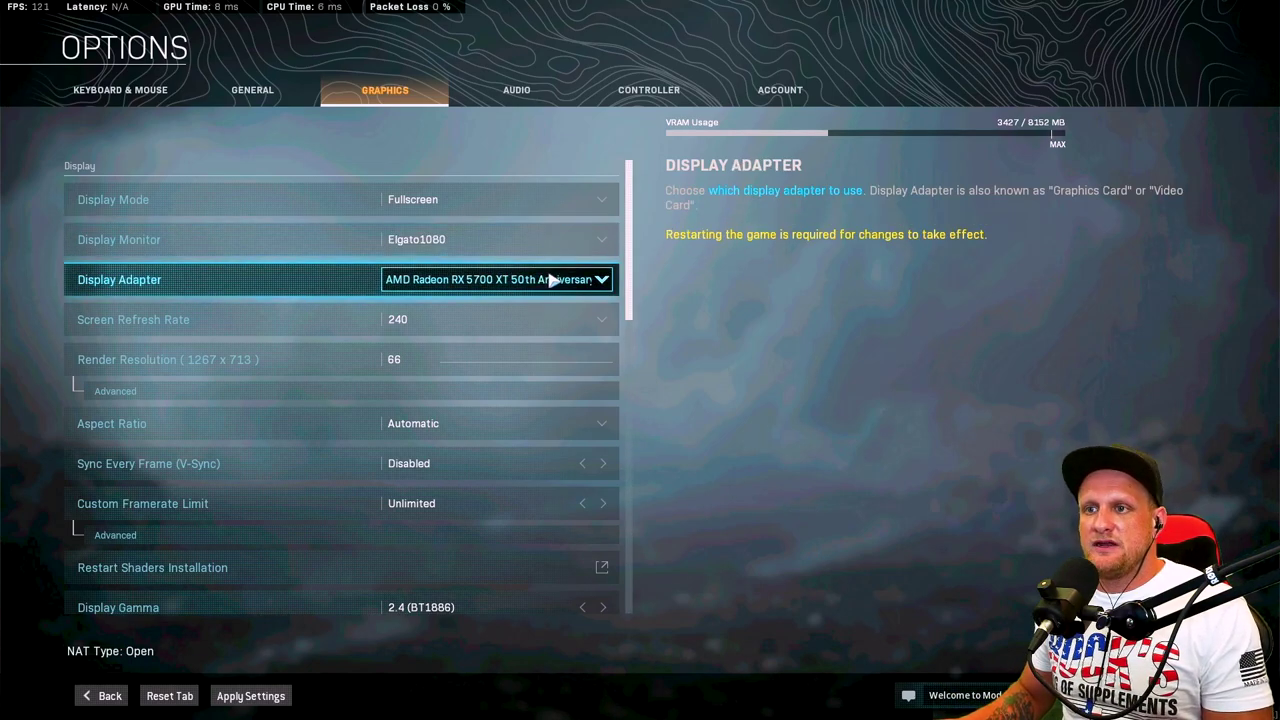
click(500, 287)
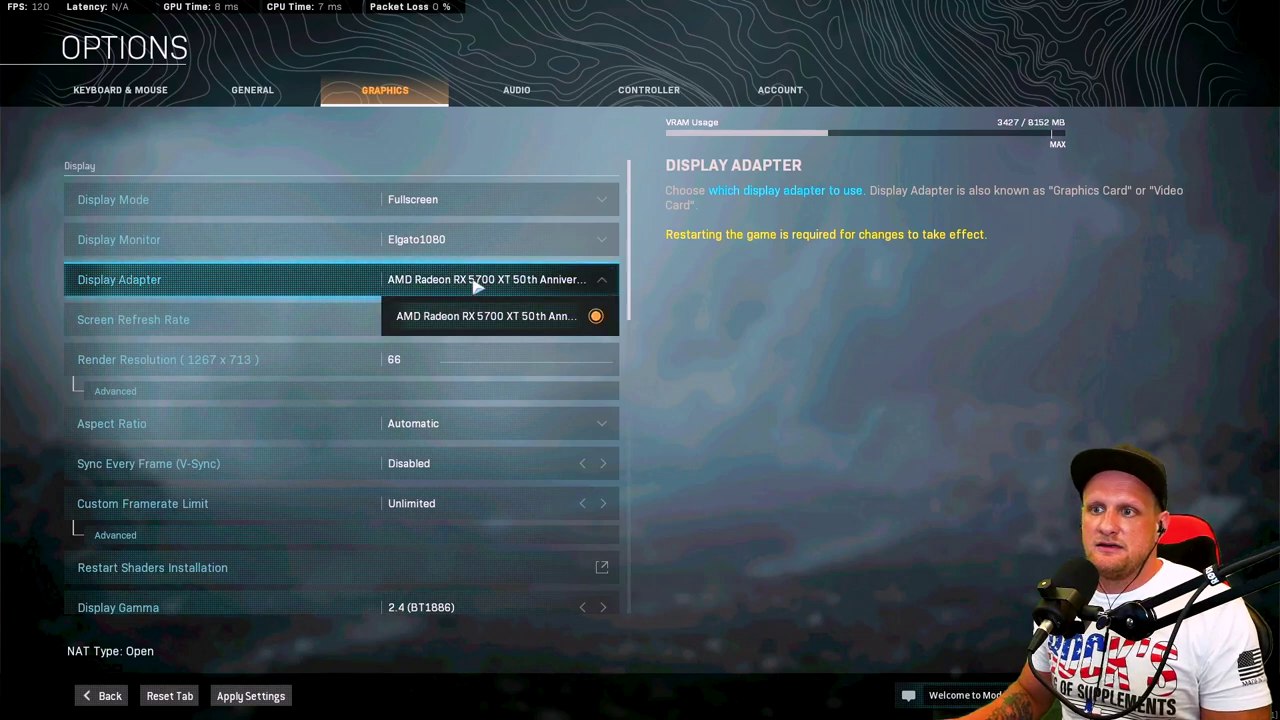
click(476, 287)
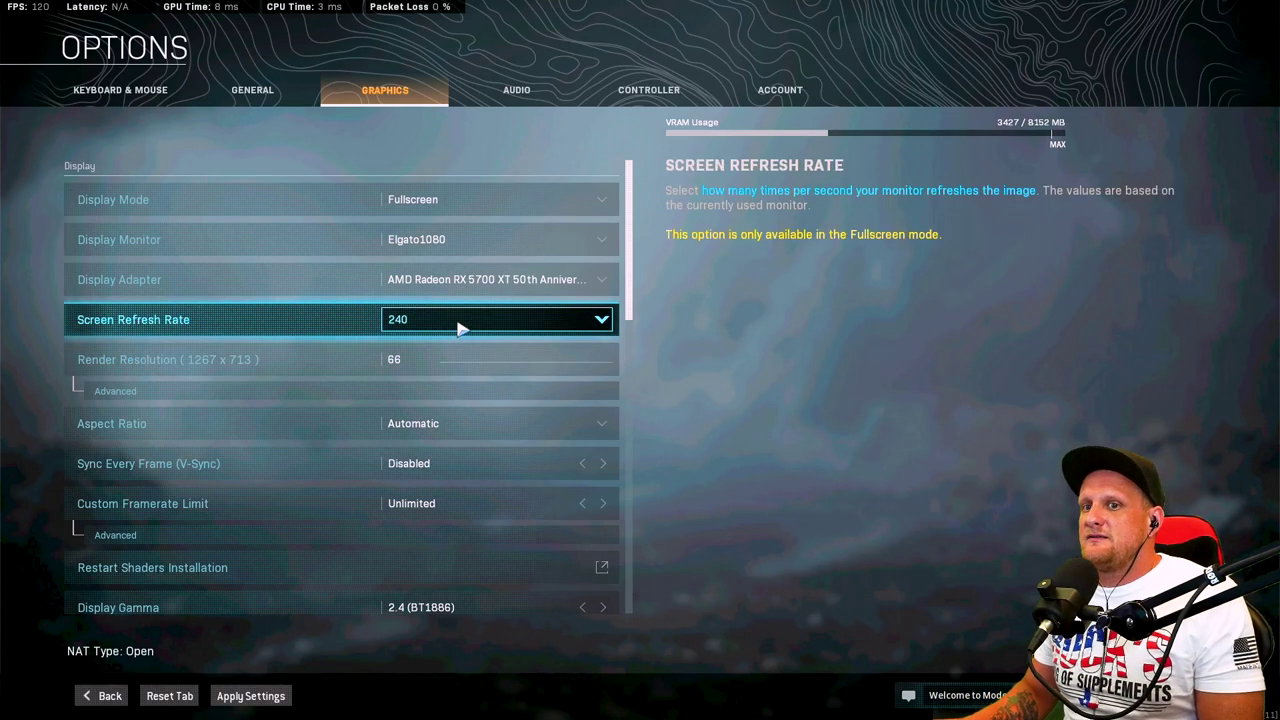
click(459, 328)
click(459, 328)
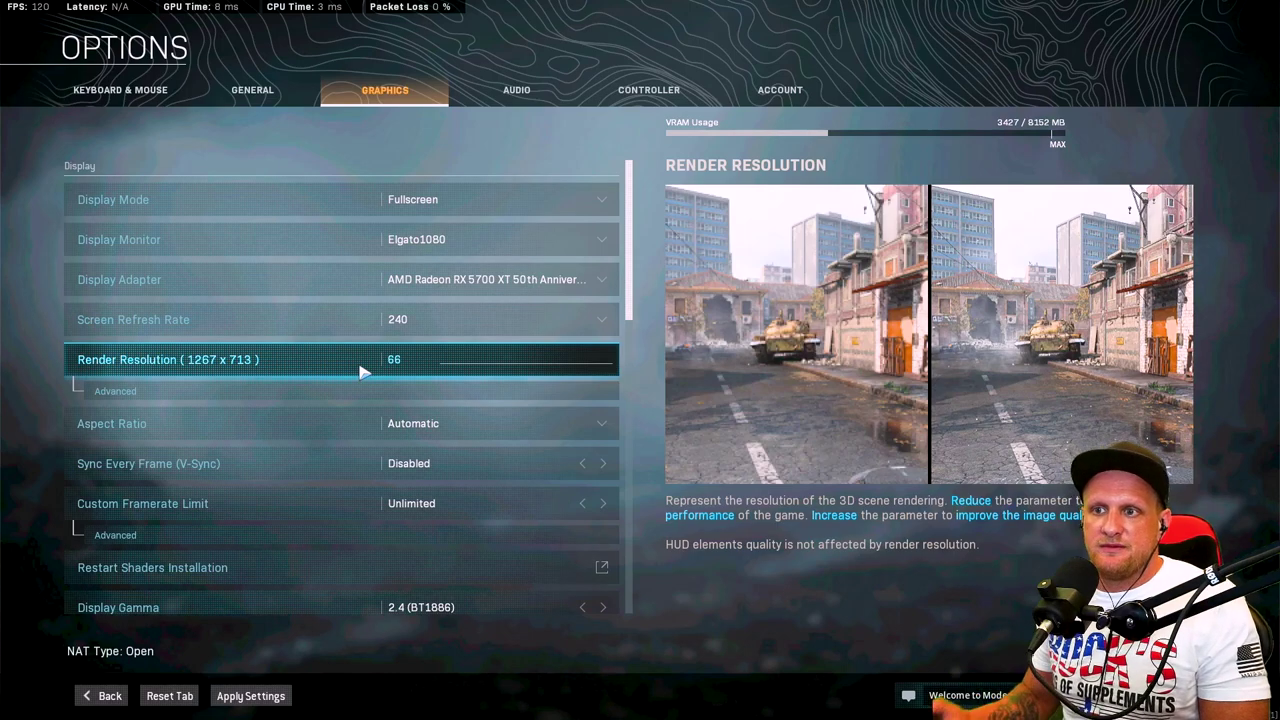
Step: Set the Render Resolution to 100
click(416, 358)
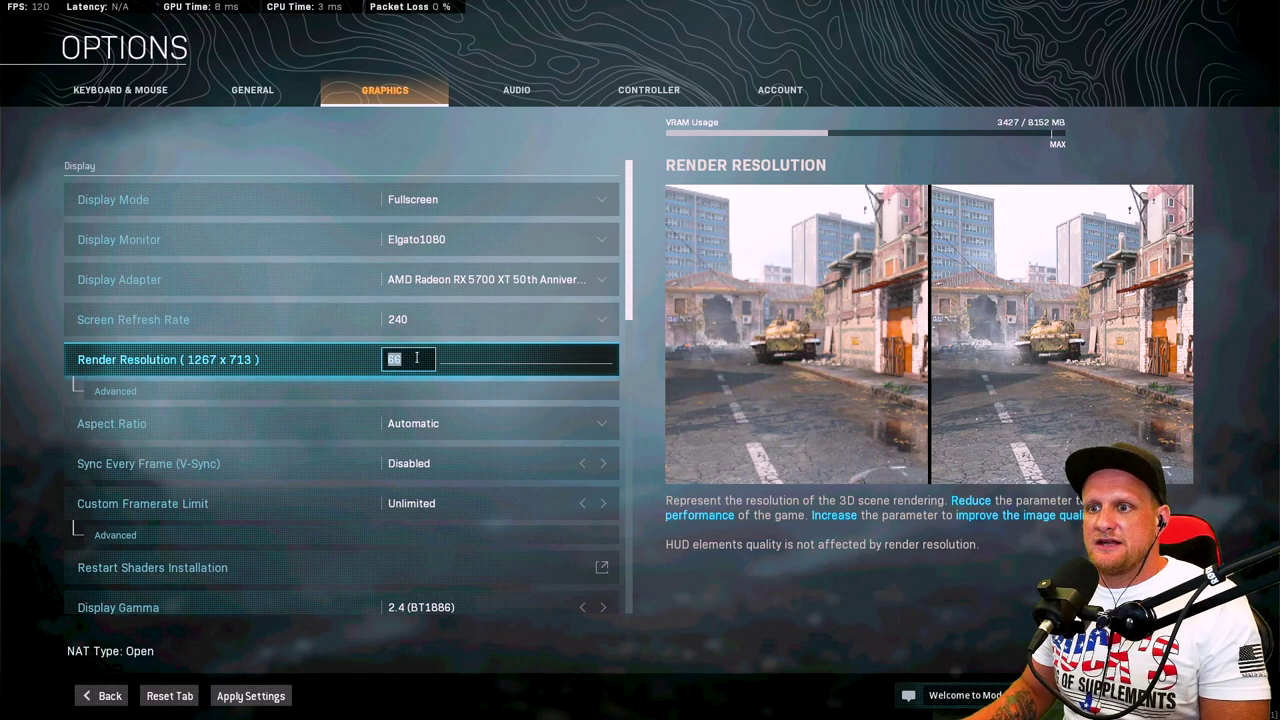
click(416, 358)
key(BackSpace)
key(BackSpace)
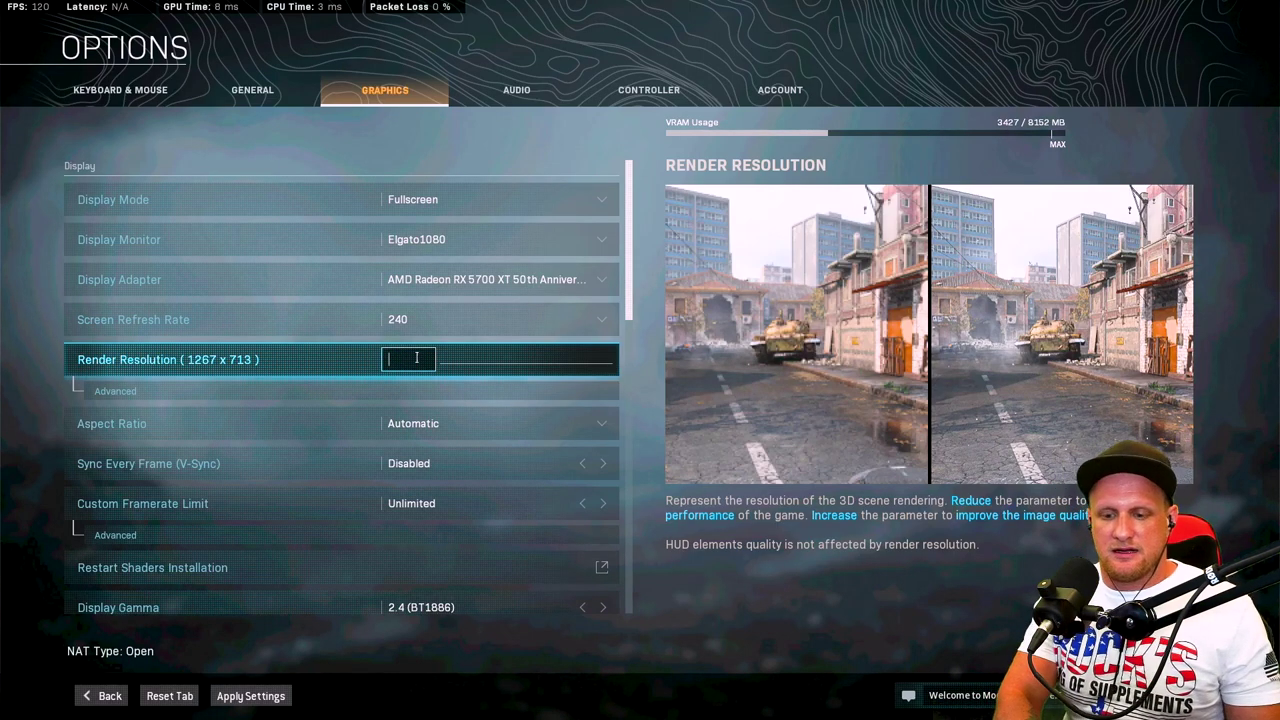
text(100)
key(Return)
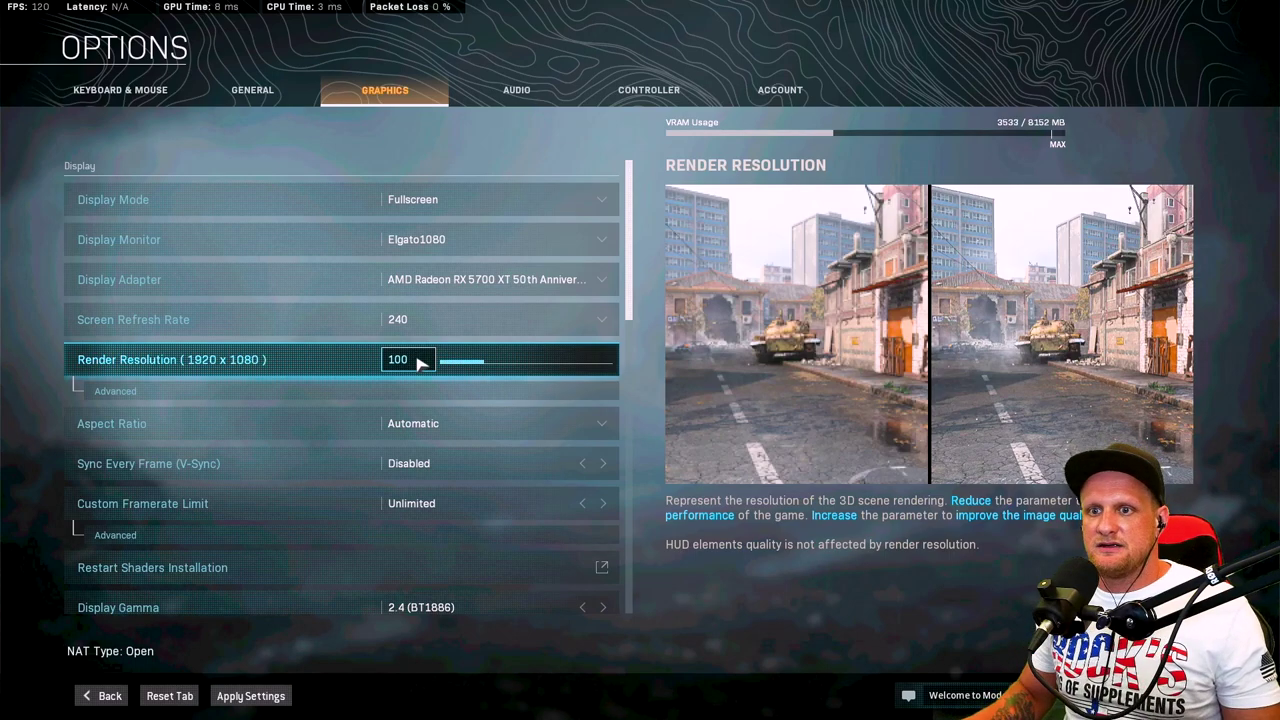
Step: Review the Display Resolution, V-Sync and Custom Framerate Limit settings, including the advanced framerate options
click(305, 400)
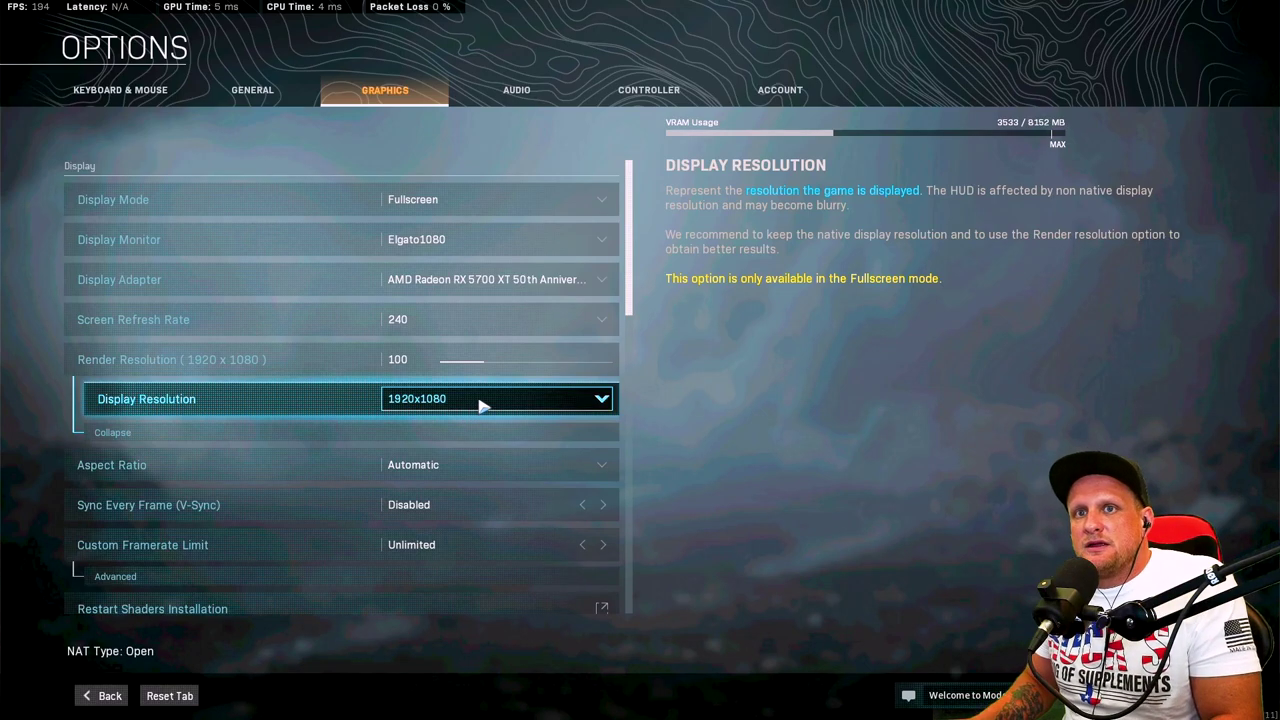
scroll(480, 405, down, 1)
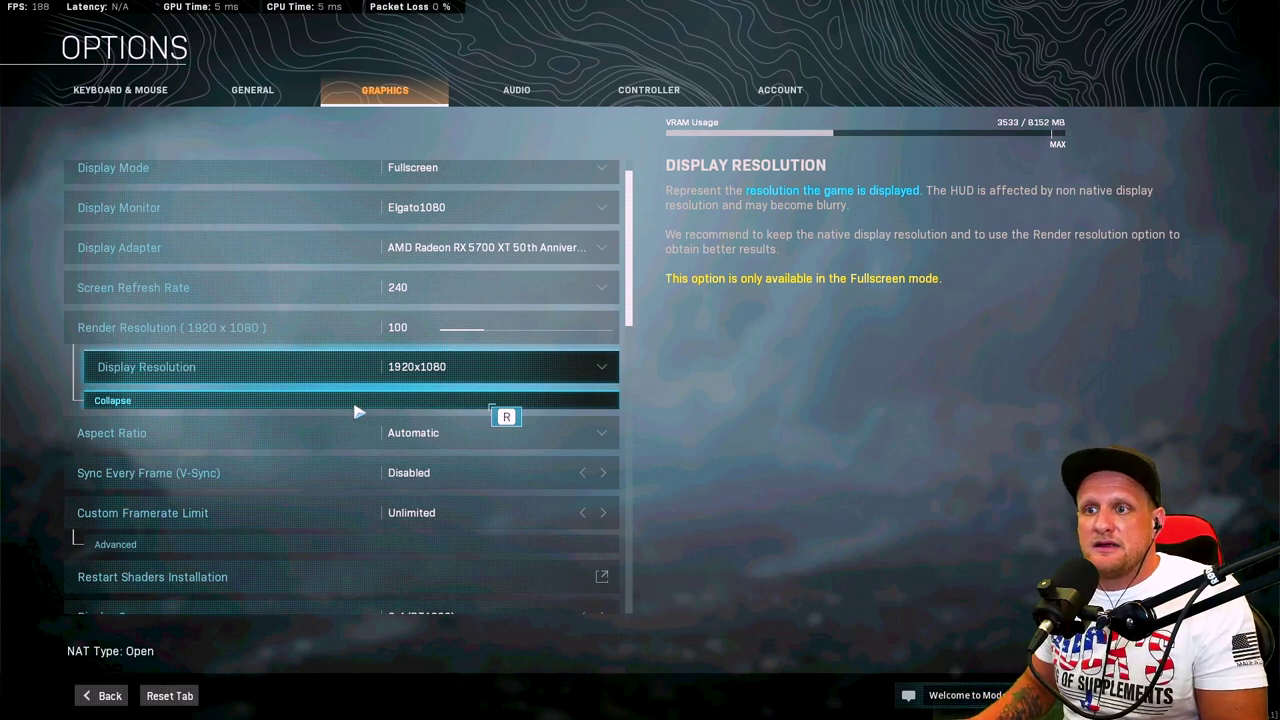
scroll(345, 410, down, 1)
scroll(323, 412, down, 2)
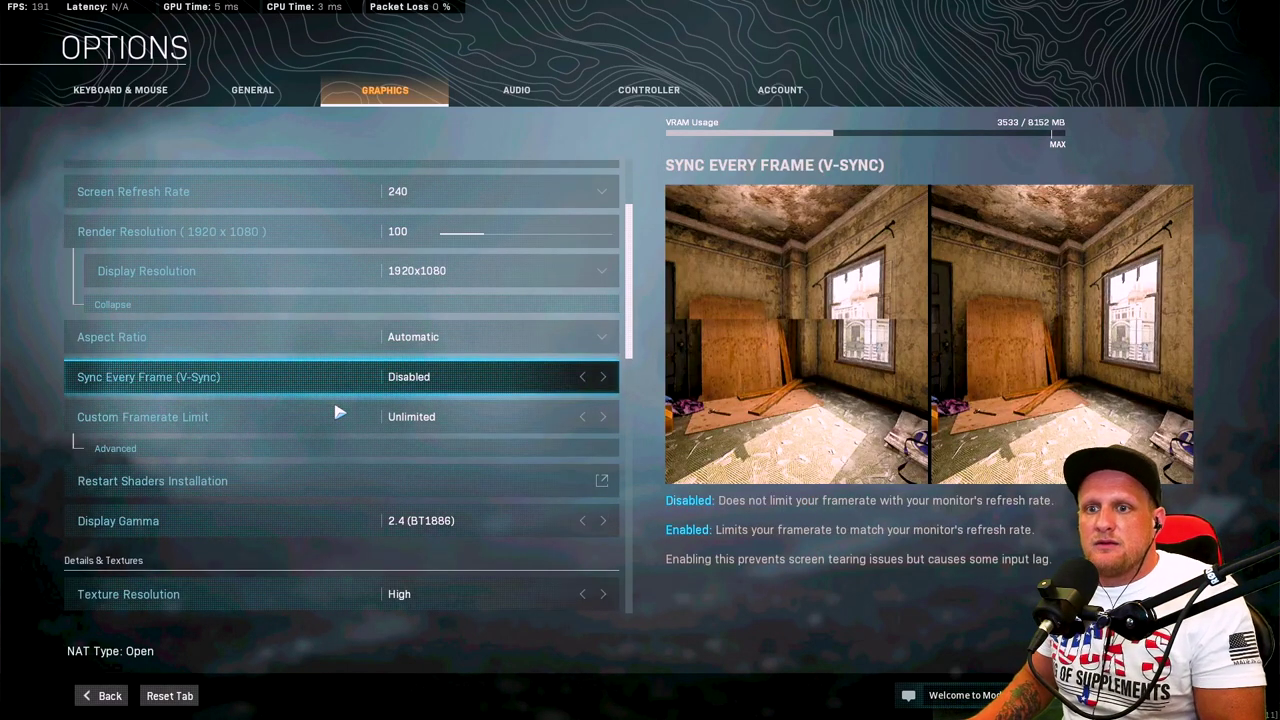
scroll(323, 414, down, 1)
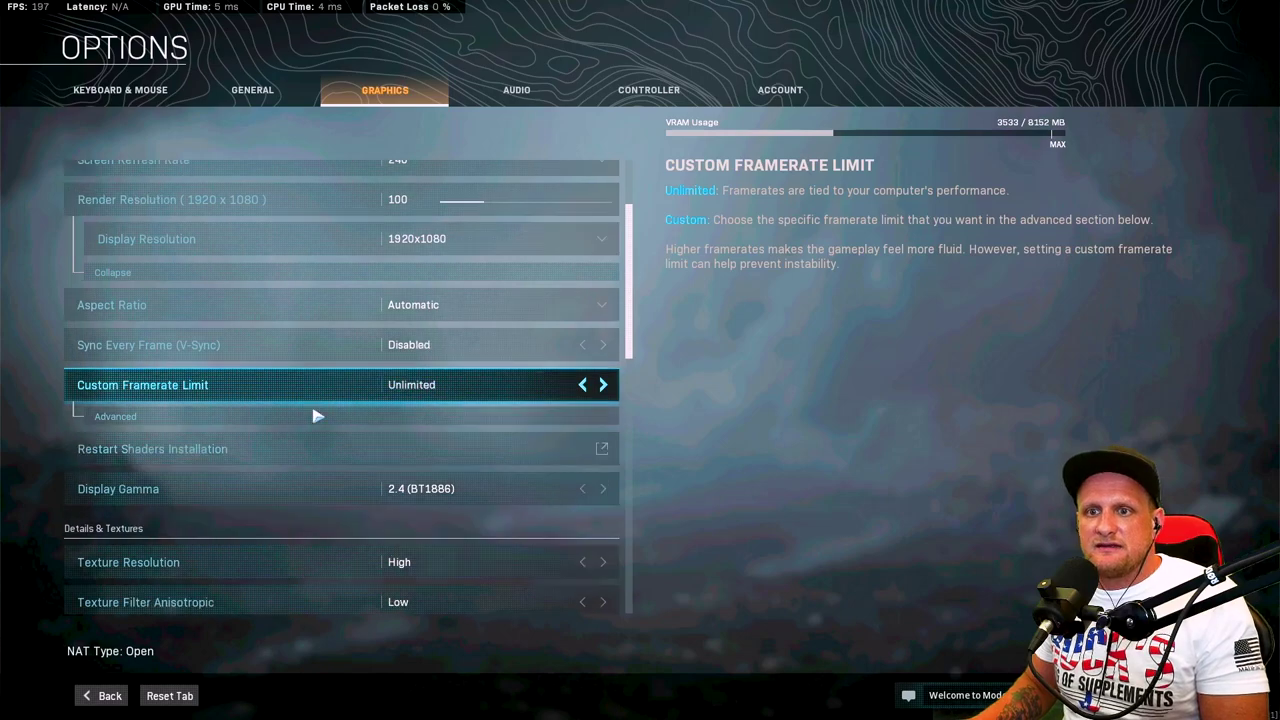
click(240, 416)
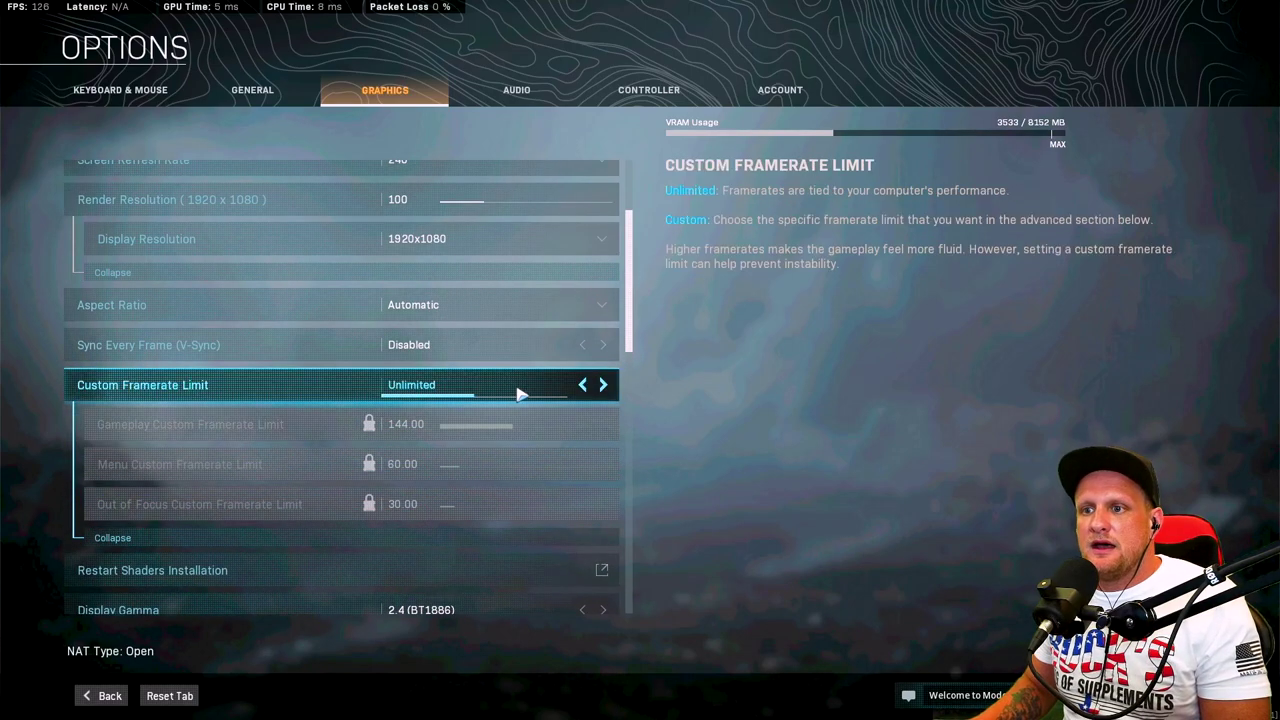
click(143, 537)
Step: Review the Details & Textures settings from Texture Resolution through Tessellation, plus Shadow Map Resolution
scroll(150, 380, down, 1)
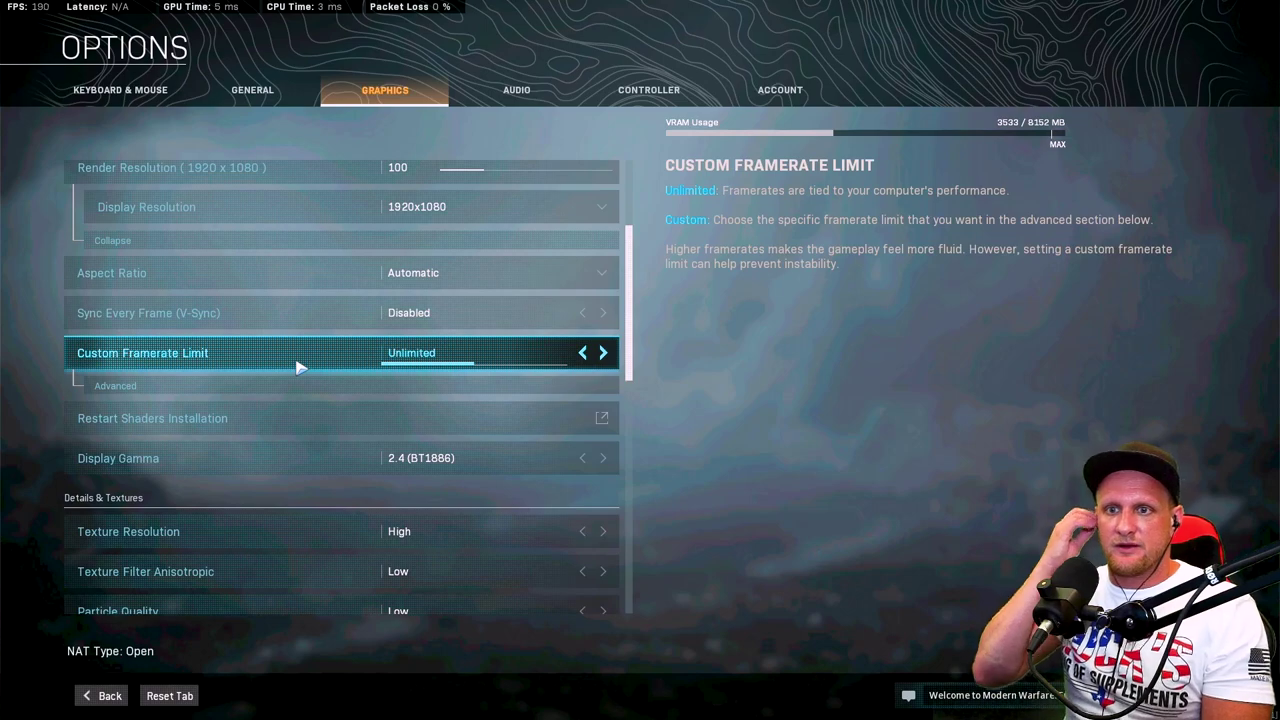
scroll(296, 370, down, 3)
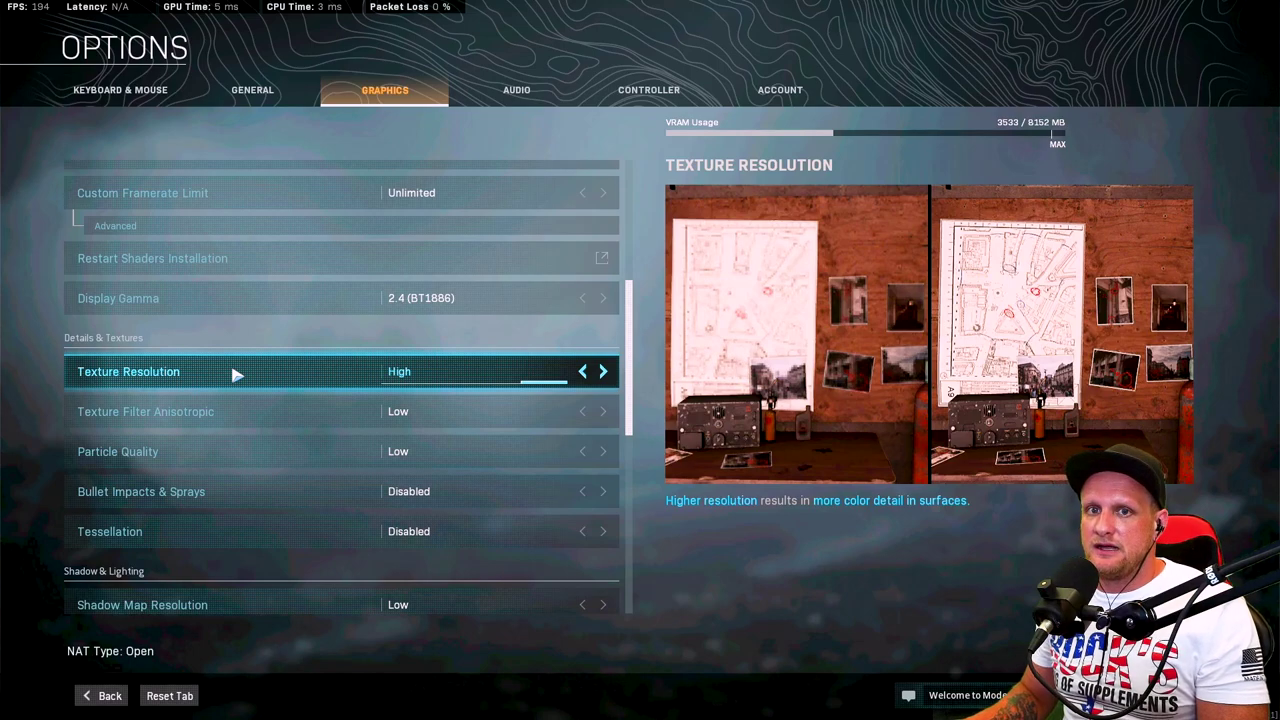
scroll(237, 374, down, 1)
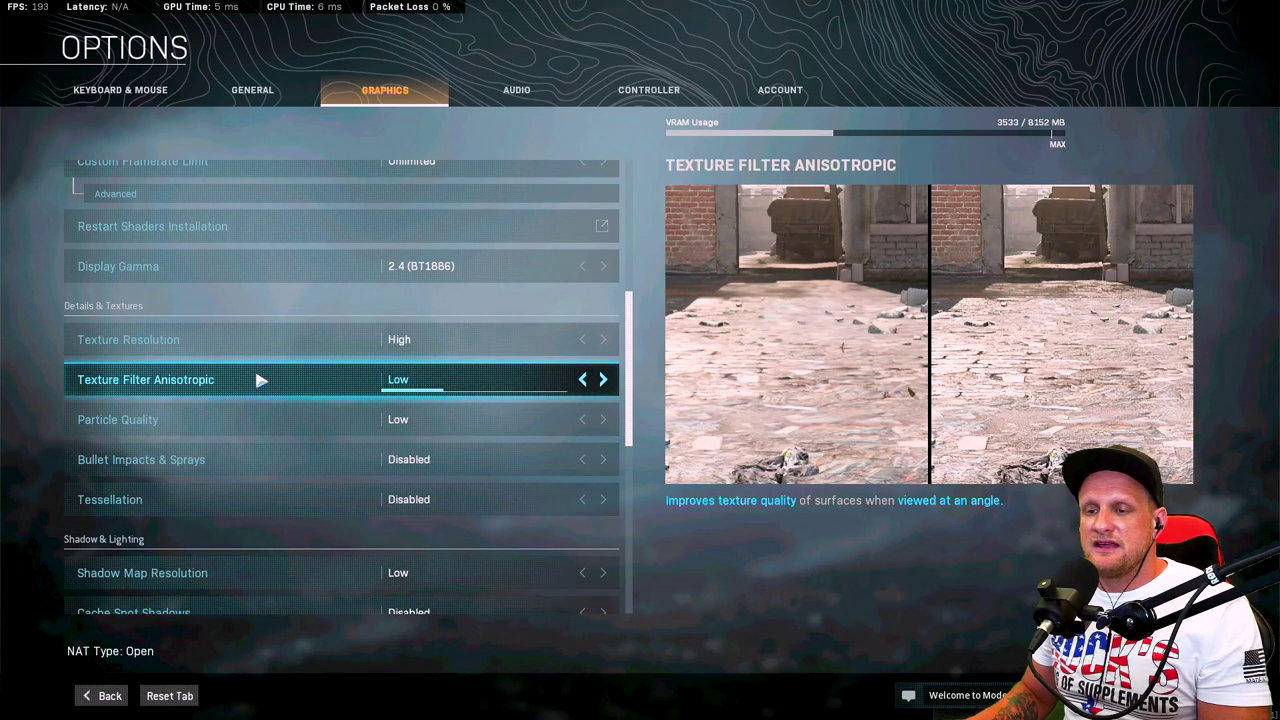
scroll(257, 370, down, 1)
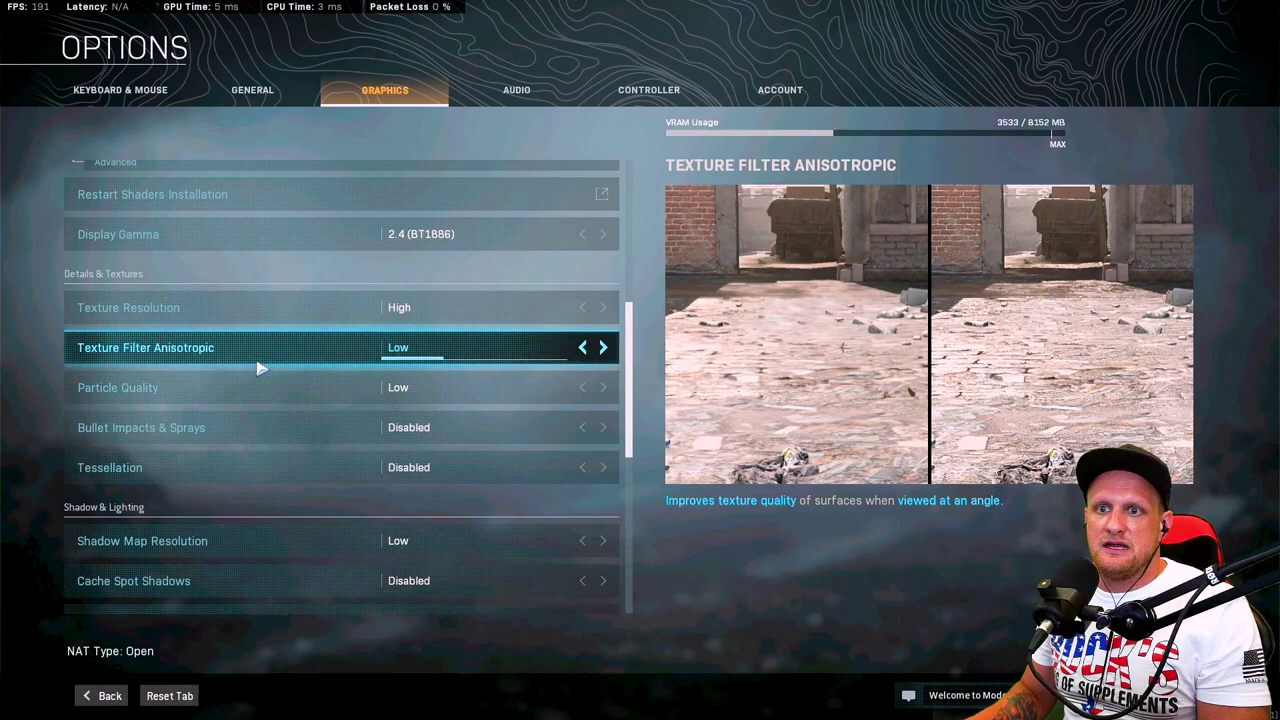
scroll(251, 390, down, 1)
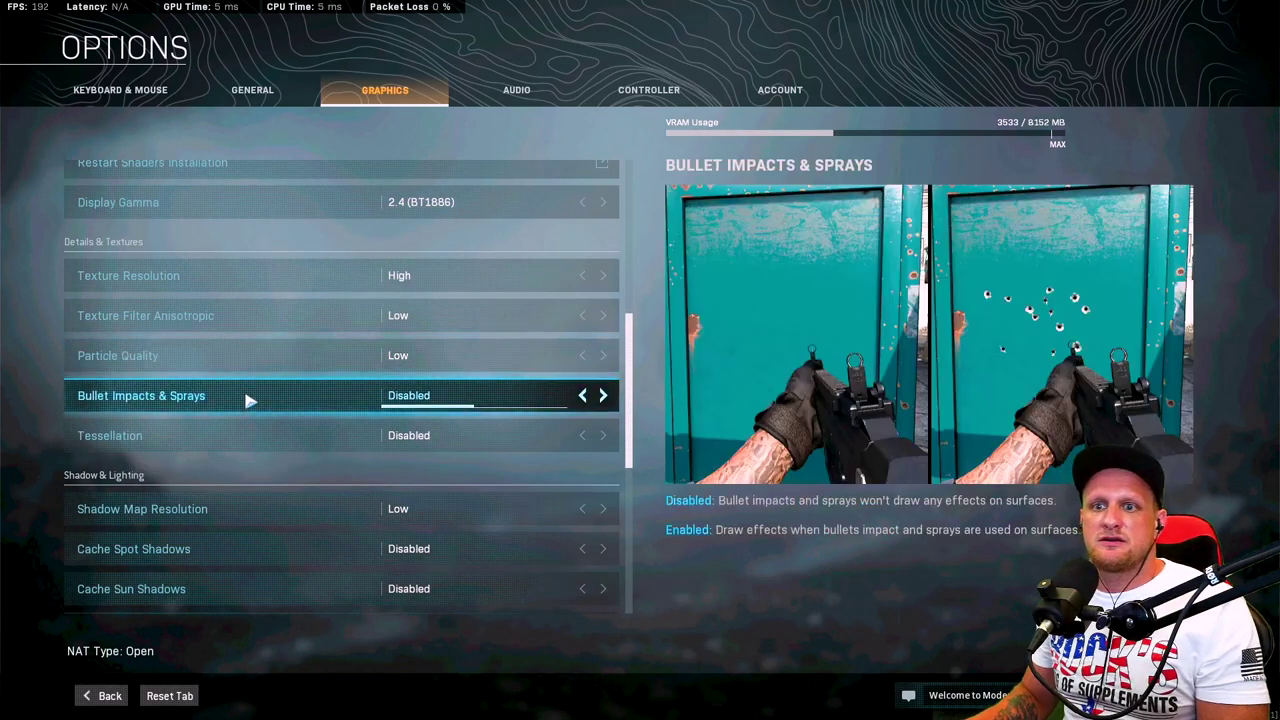
scroll(245, 420, down, 1)
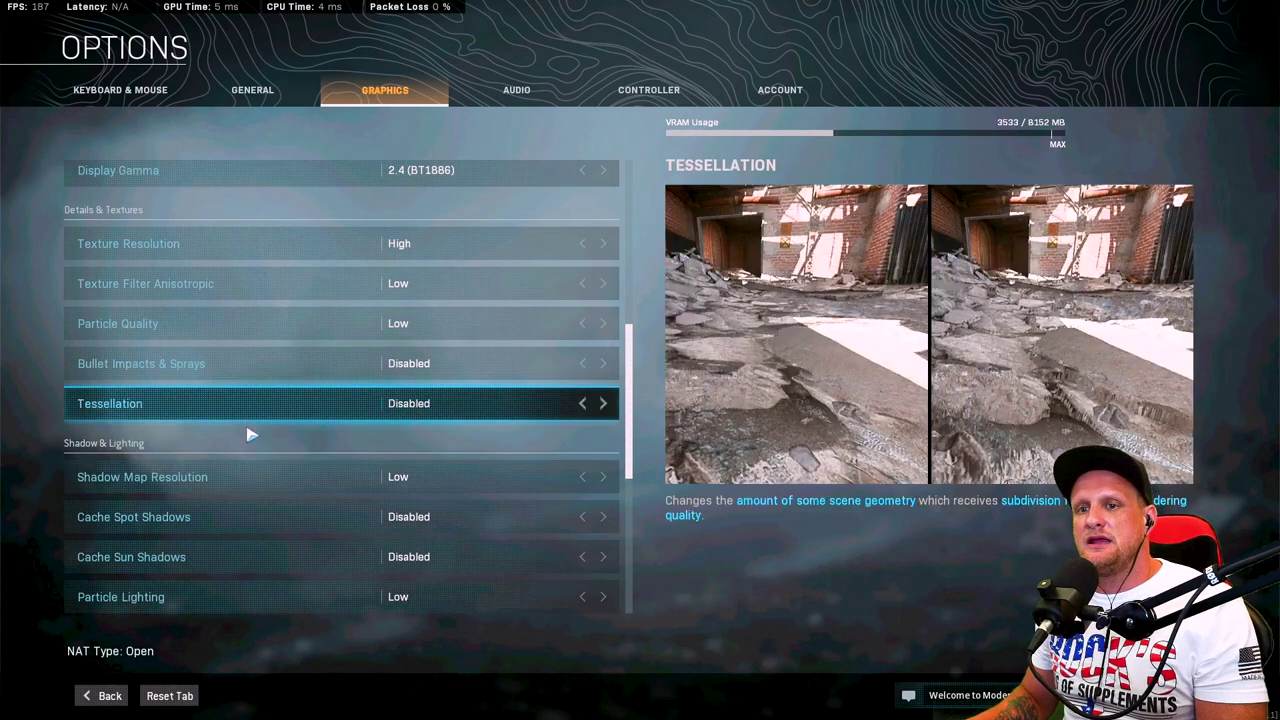
scroll(252, 422, down, 1)
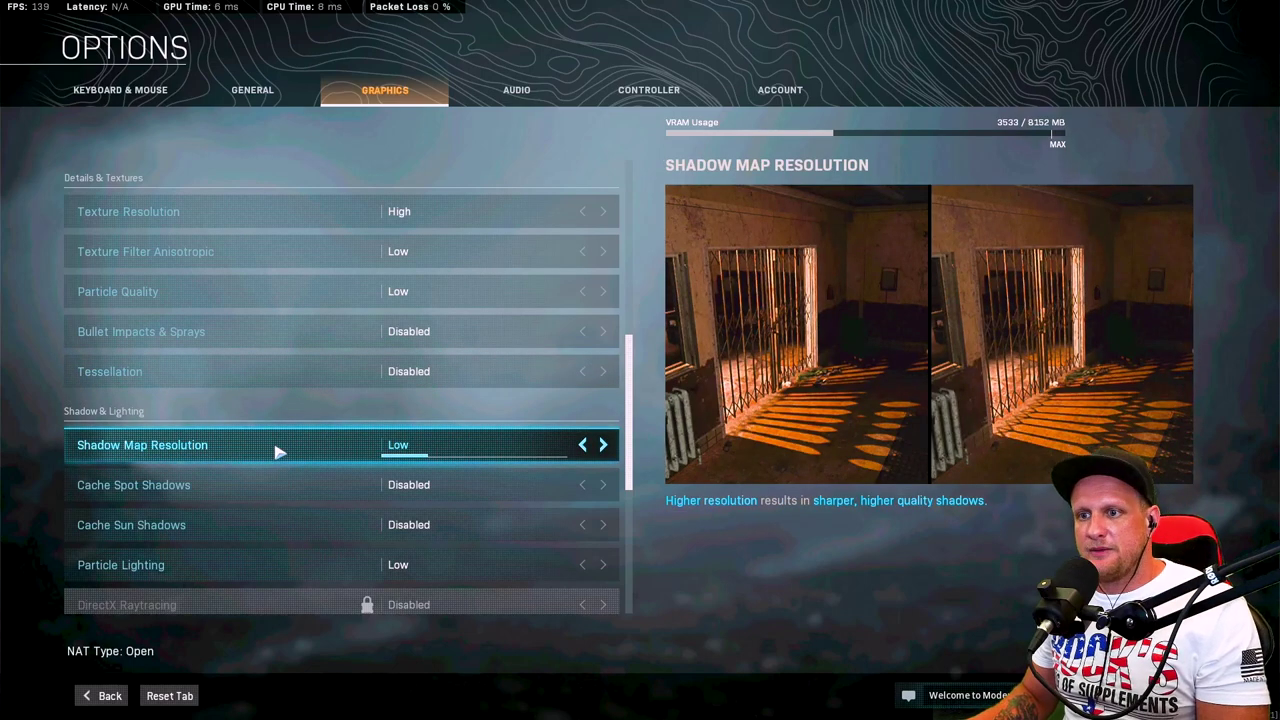
Step: Set Cache Spot Shadows and Cache Sun Shadows to Enabled and apply the graphics settings
scroll(272, 448, down, 1)
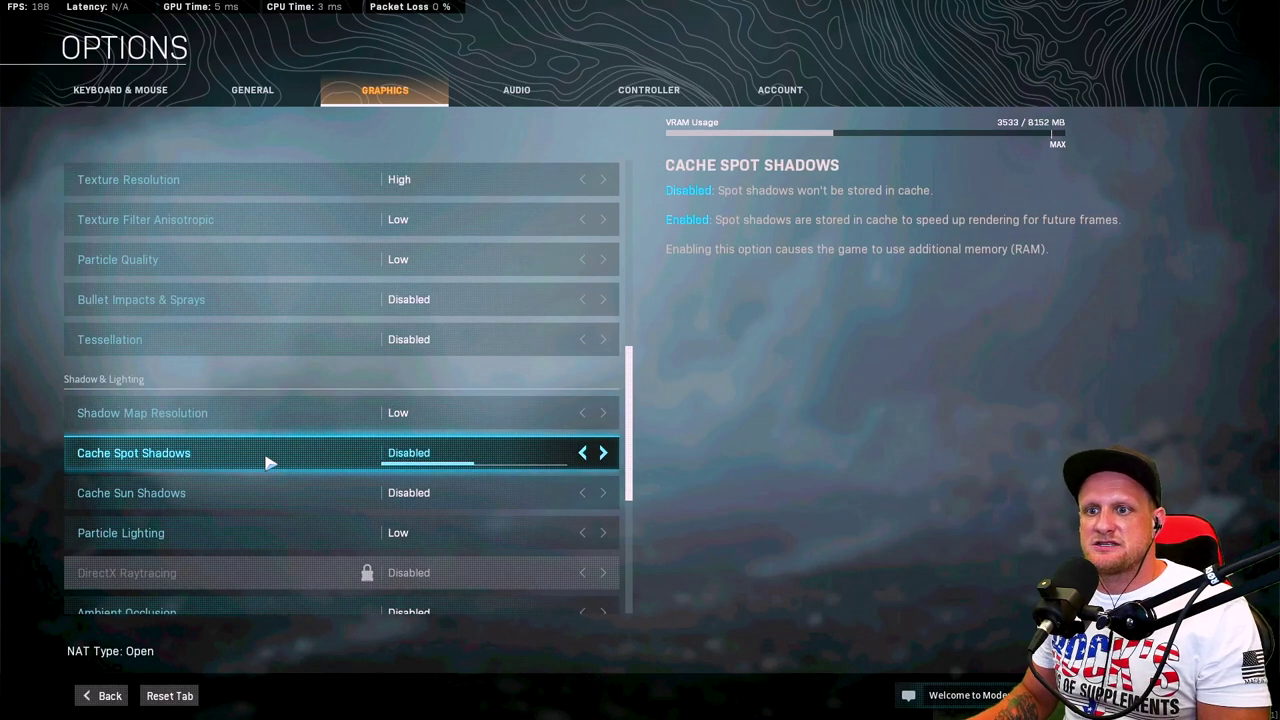
click(603, 453)
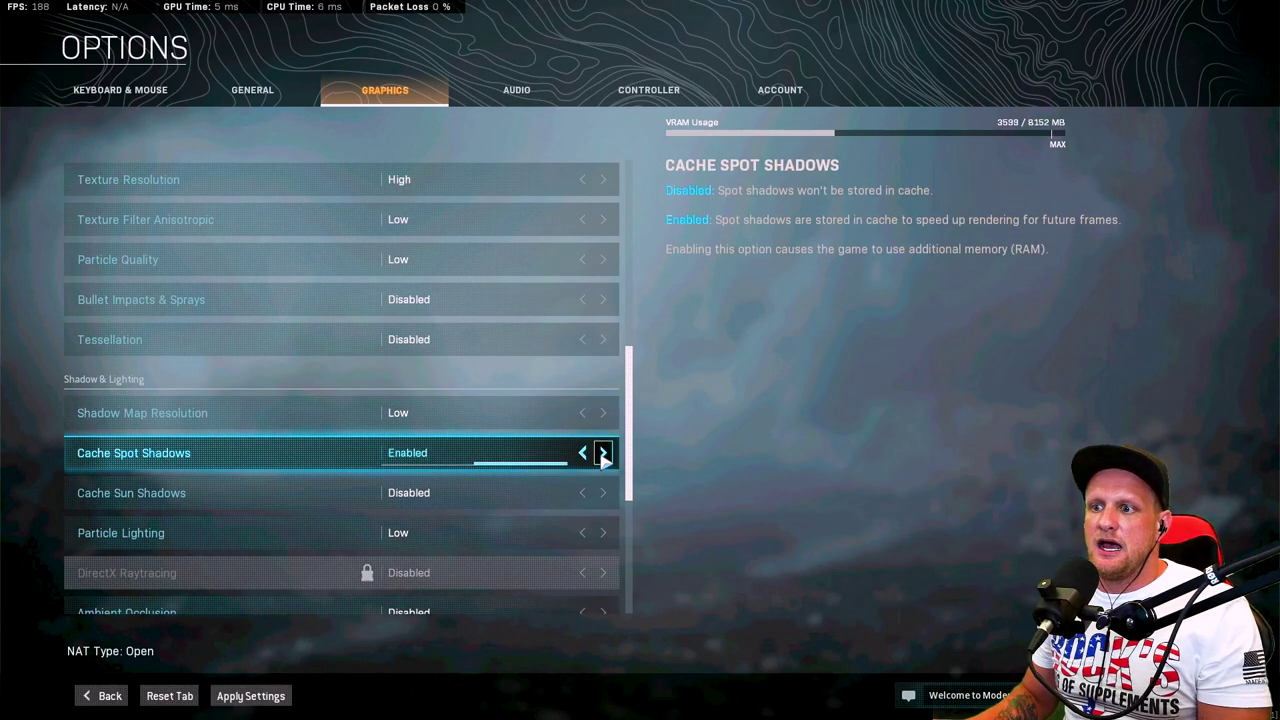
click(603, 494)
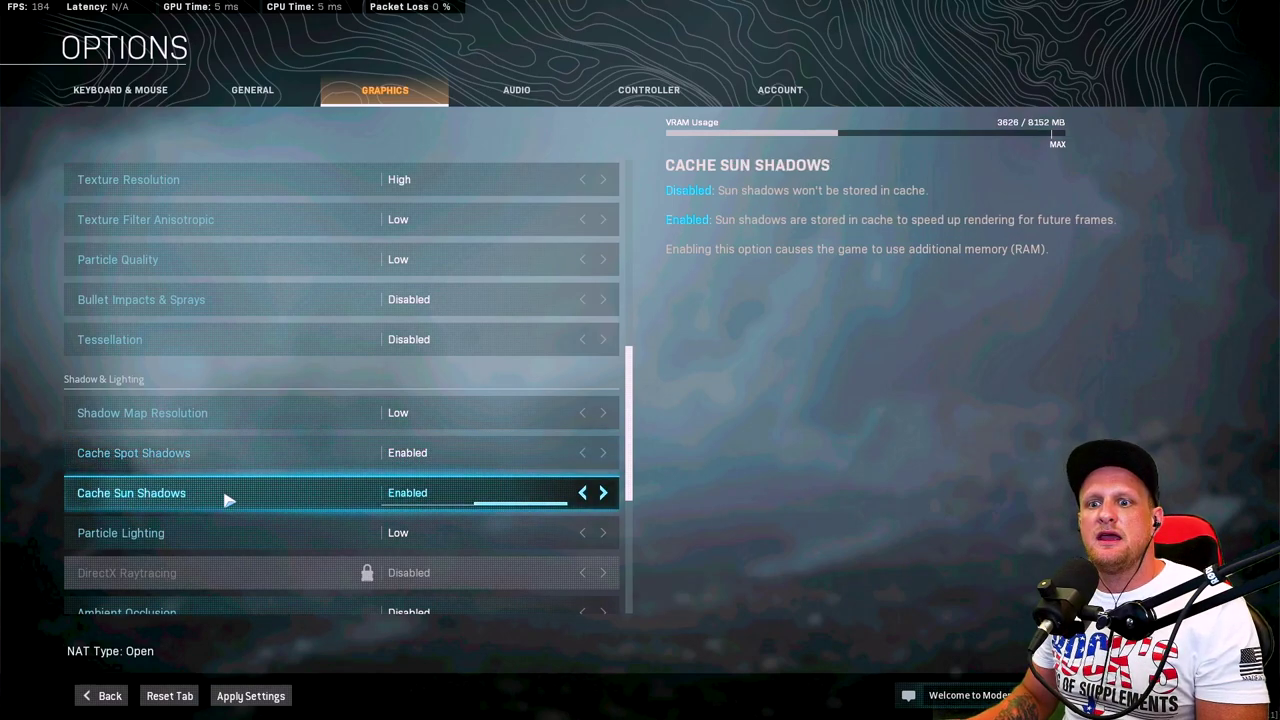
click(250, 696)
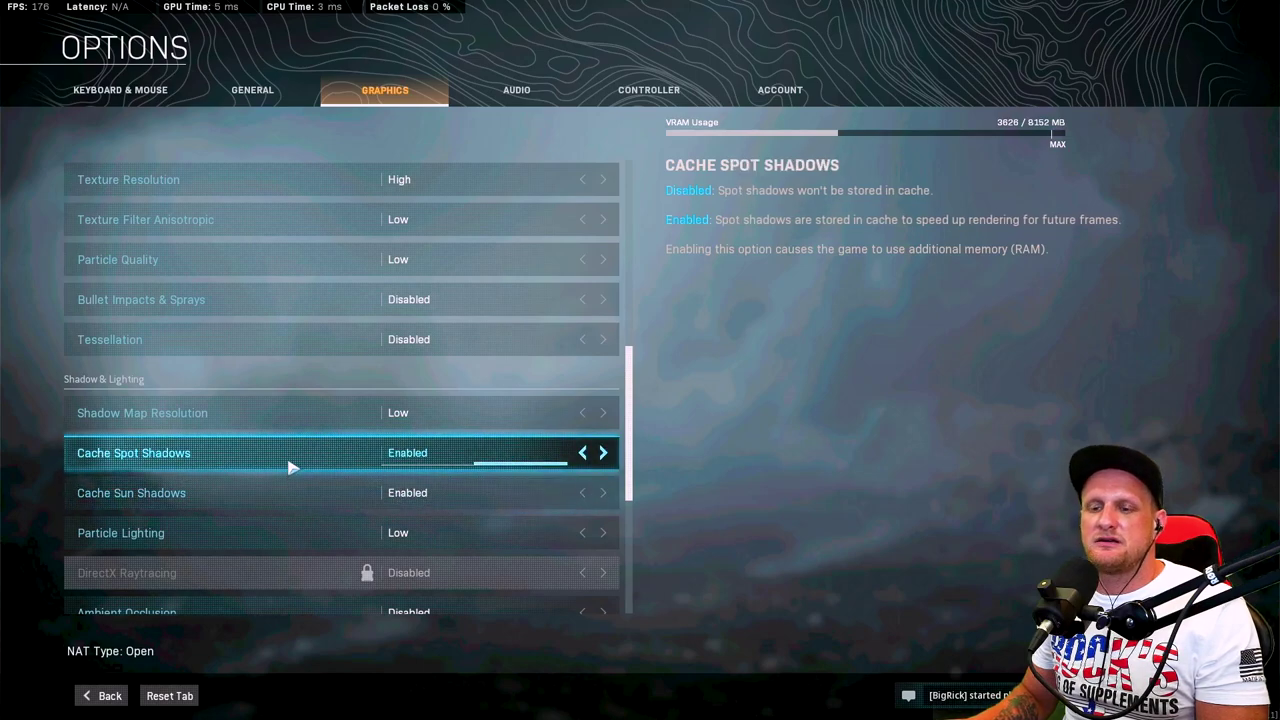
Step: Review Particle Lighting, DirectX Raytracing, Ambient Occlusion and Screen Space Reflection in the Shadow & Lighting settings
scroll(289, 467, down, 1)
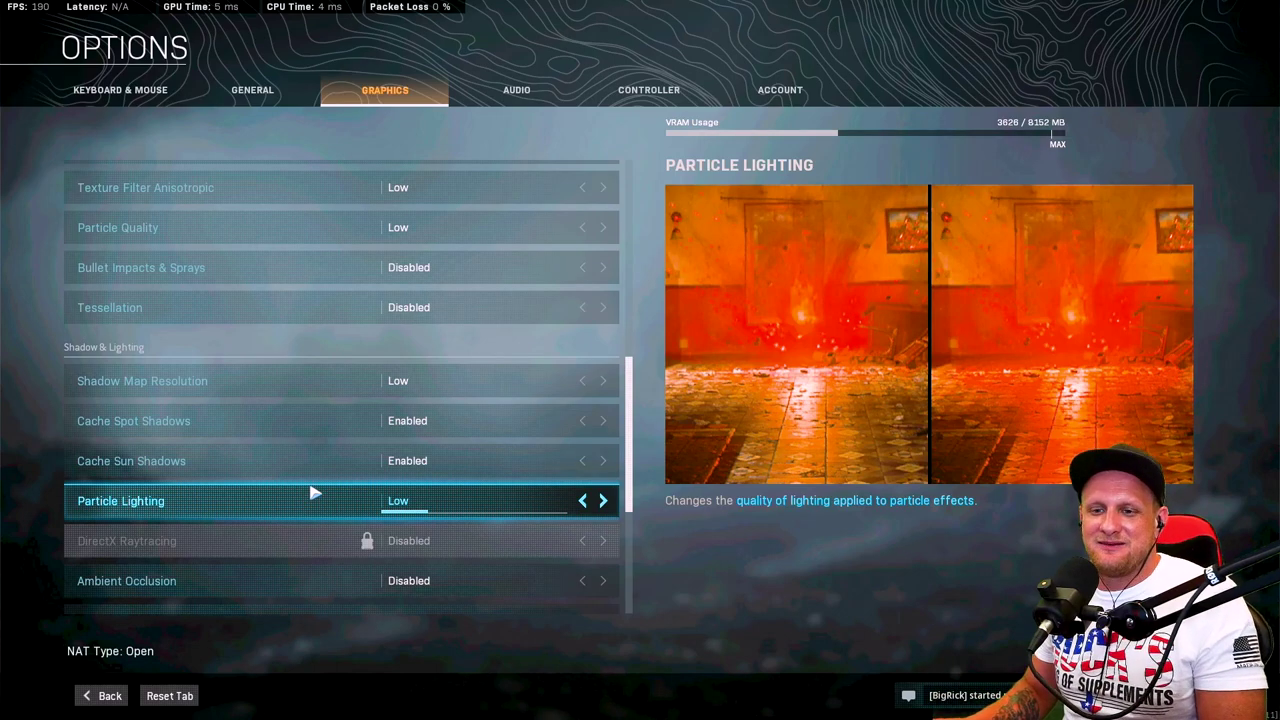
scroll(310, 488, down, 1)
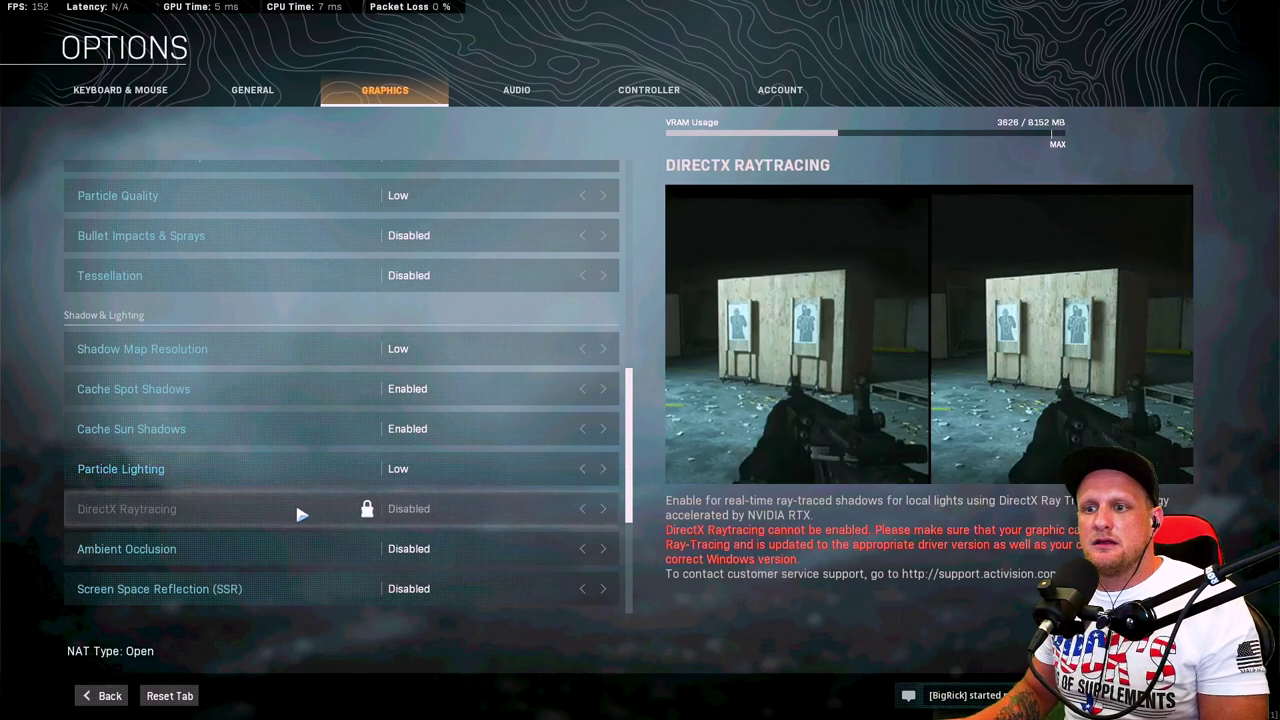
scroll(285, 512, down, 1)
scroll(277, 516, down, 1)
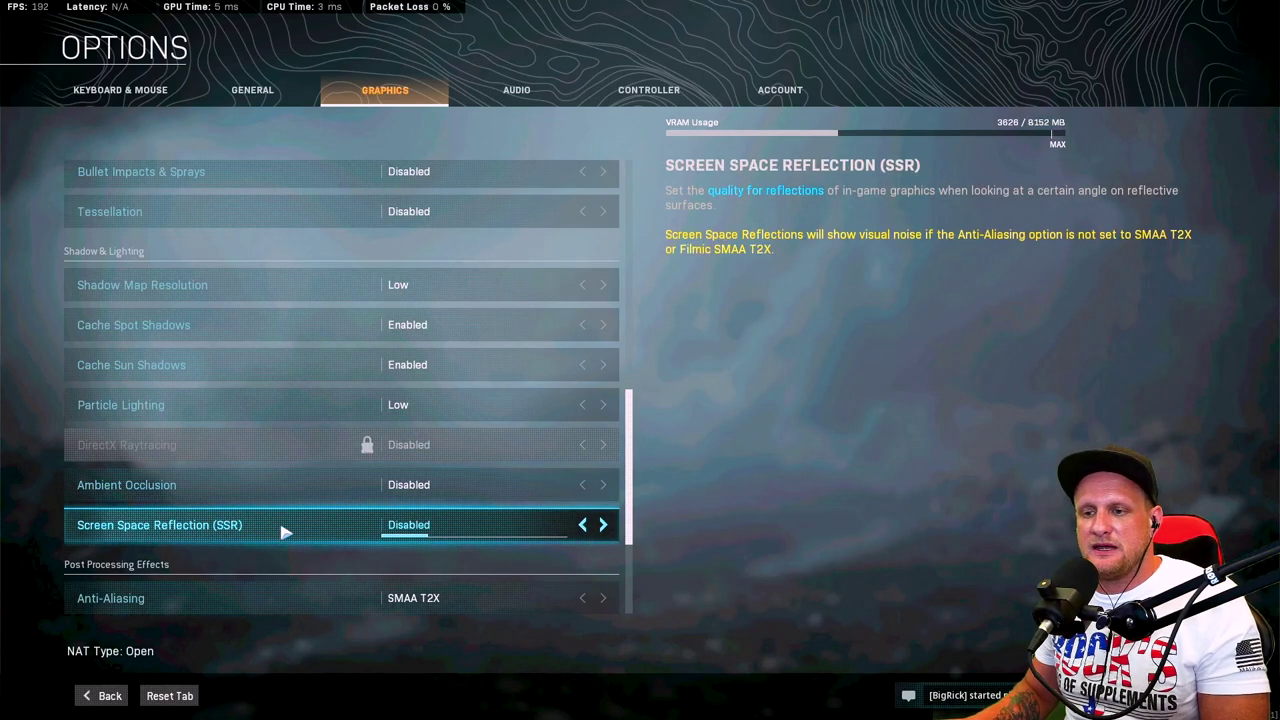
Step: Try Filmic SMAA T2X for Anti-Aliasing, return it to SMAA T2X and review the remaining post-processing effects
scroll(285, 530, down, 3)
scroll(287, 529, down, 2)
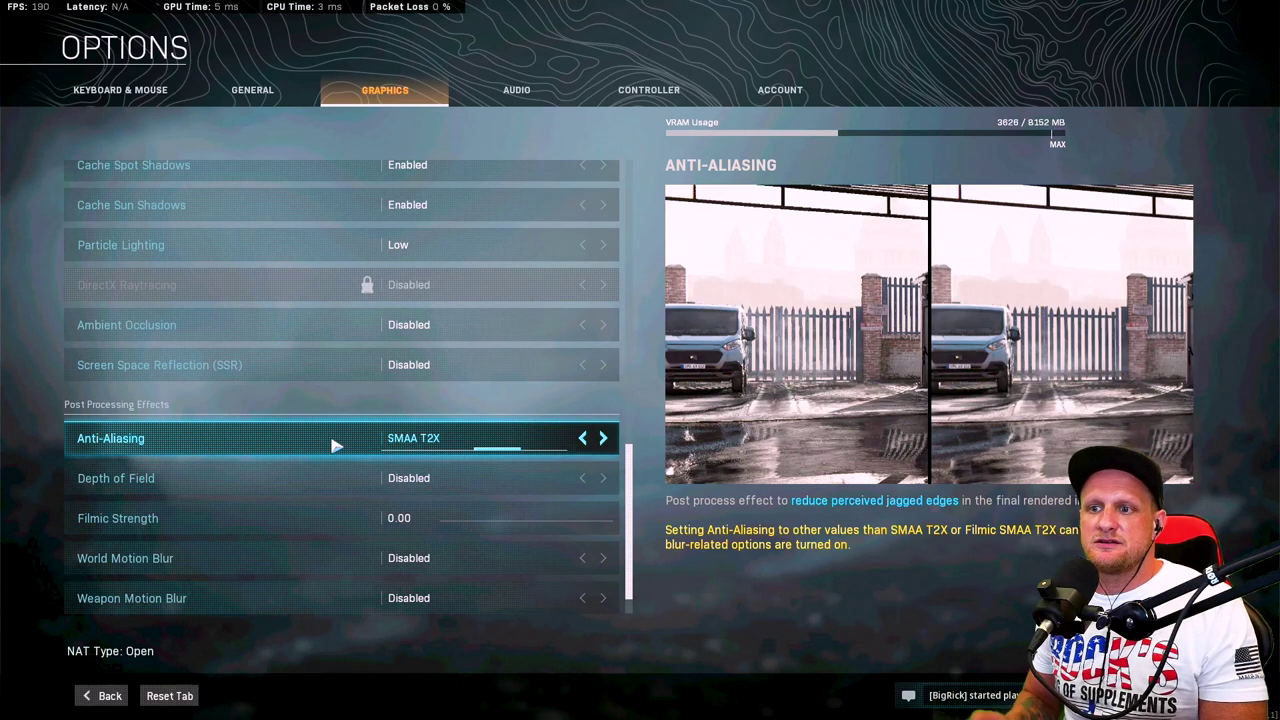
click(603, 438)
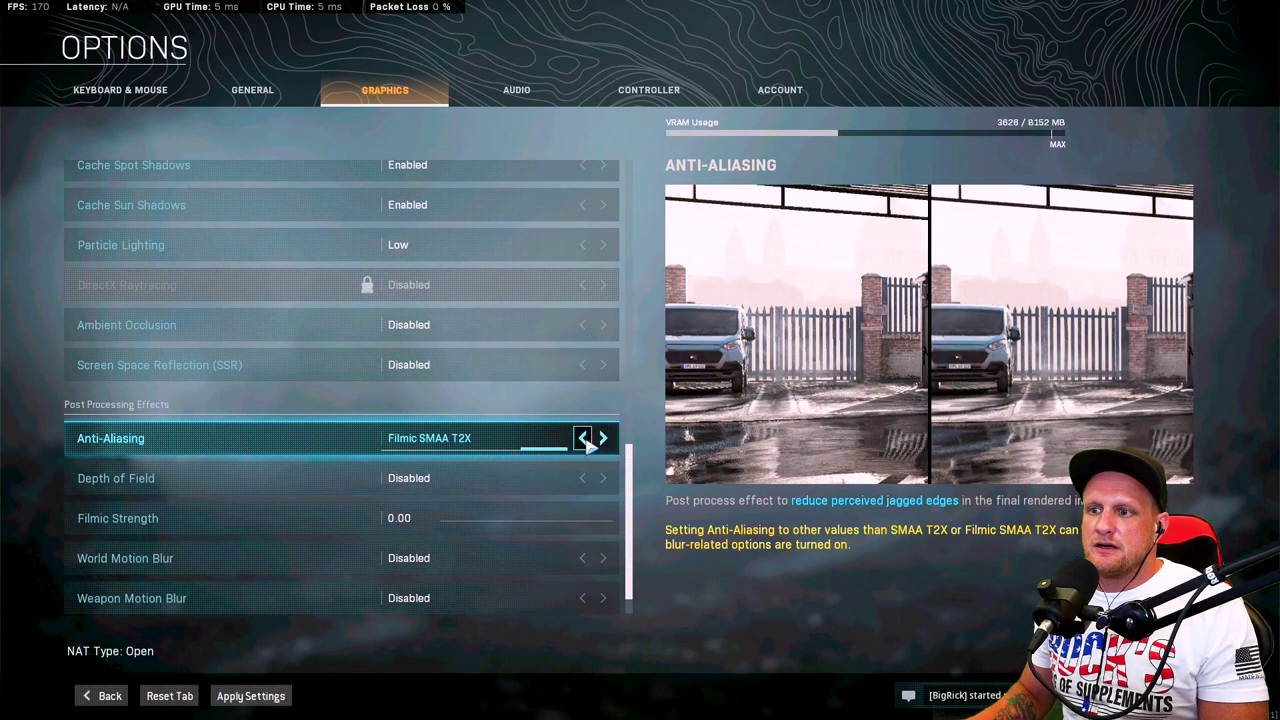
click(583, 438)
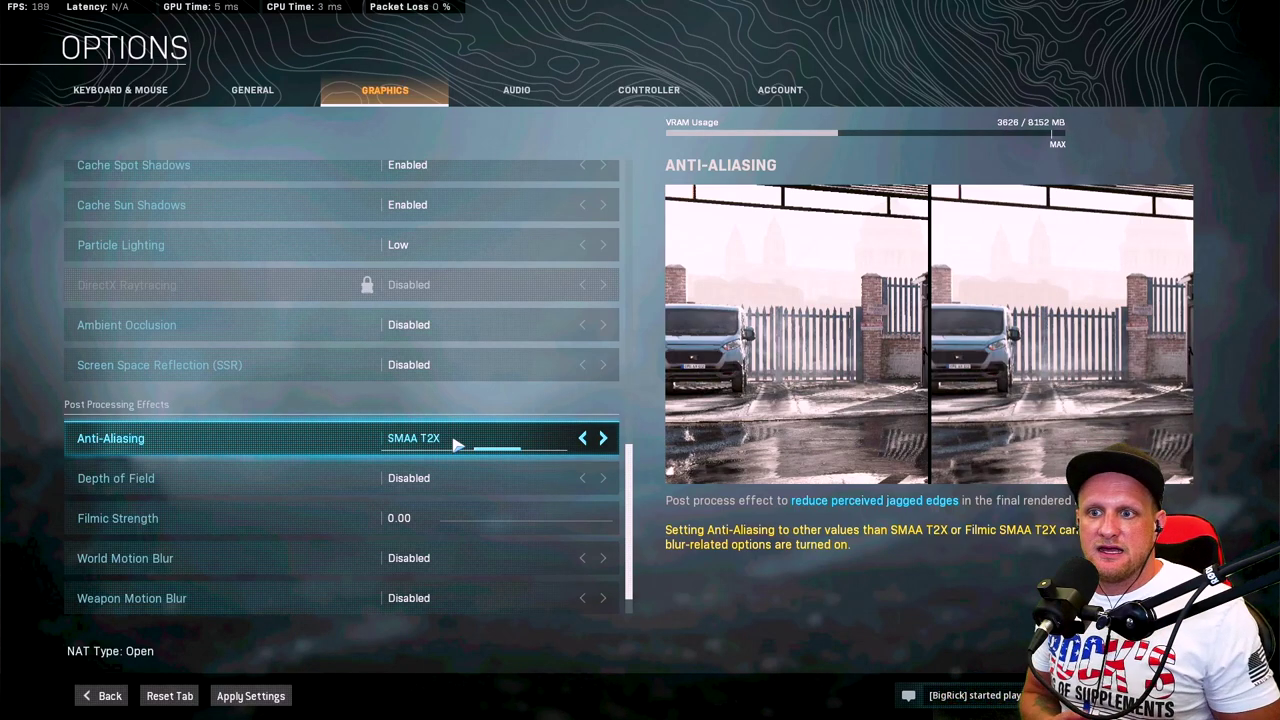
scroll(455, 444, down, 1)
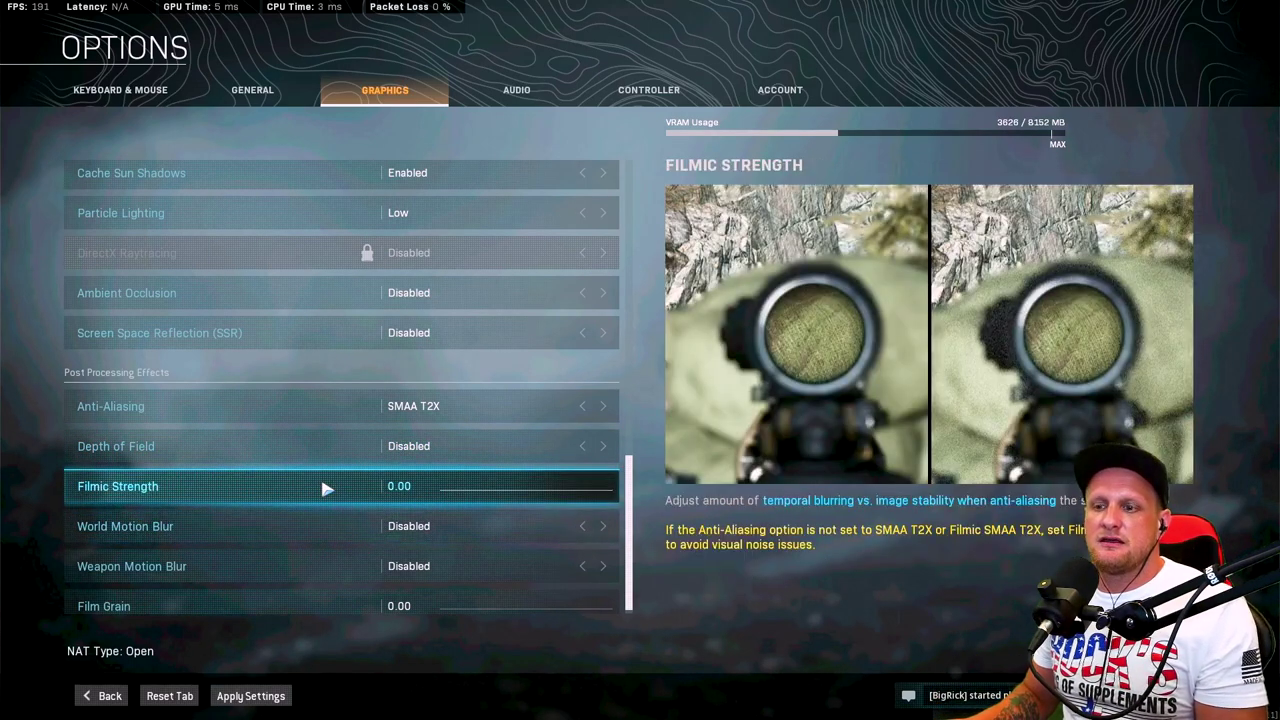
scroll(300, 523, down, 1)
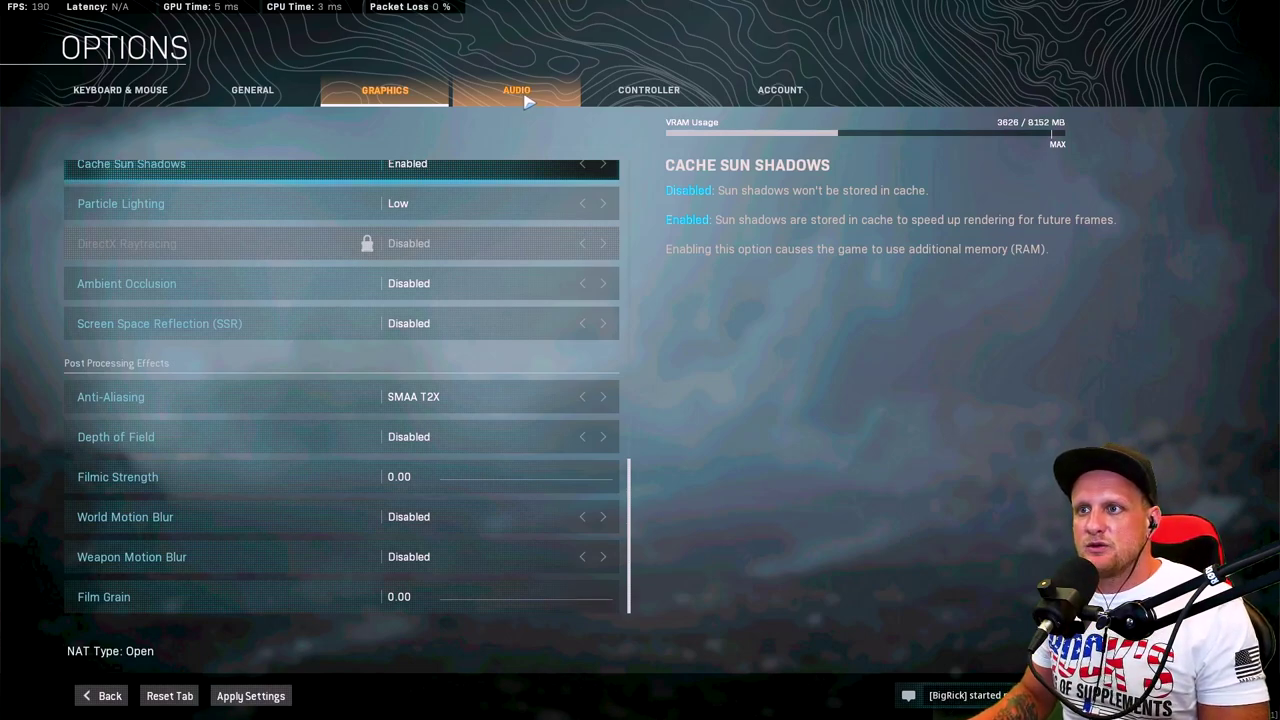
Step: Check the available Audio Mix choices and the volume and voice chat settings in the audio options
click(528, 101)
click(640, 334)
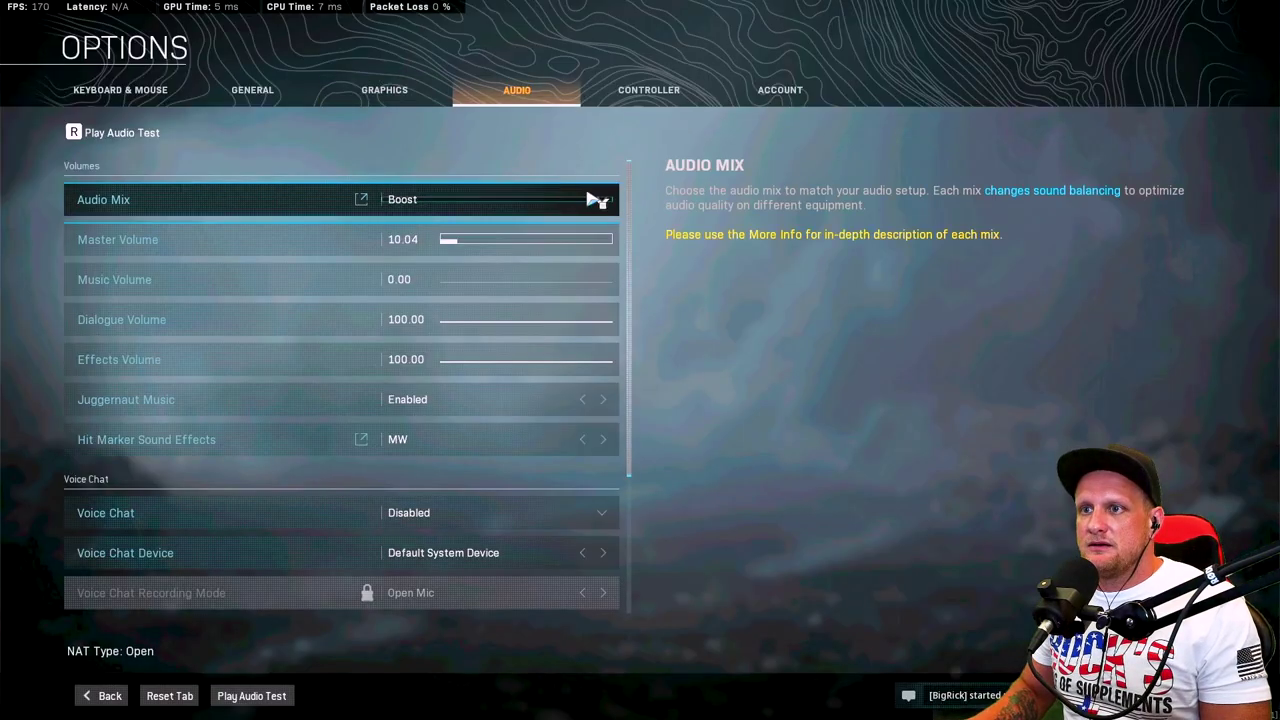
click(482, 204)
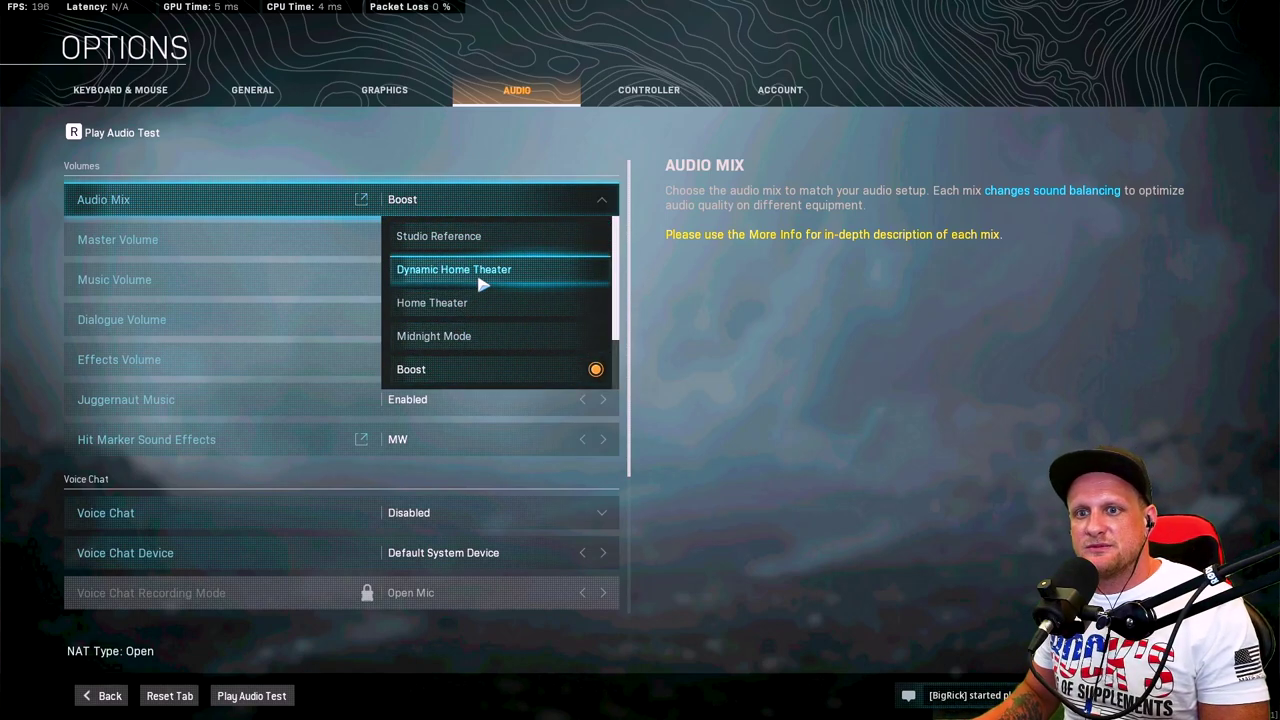
click(476, 212)
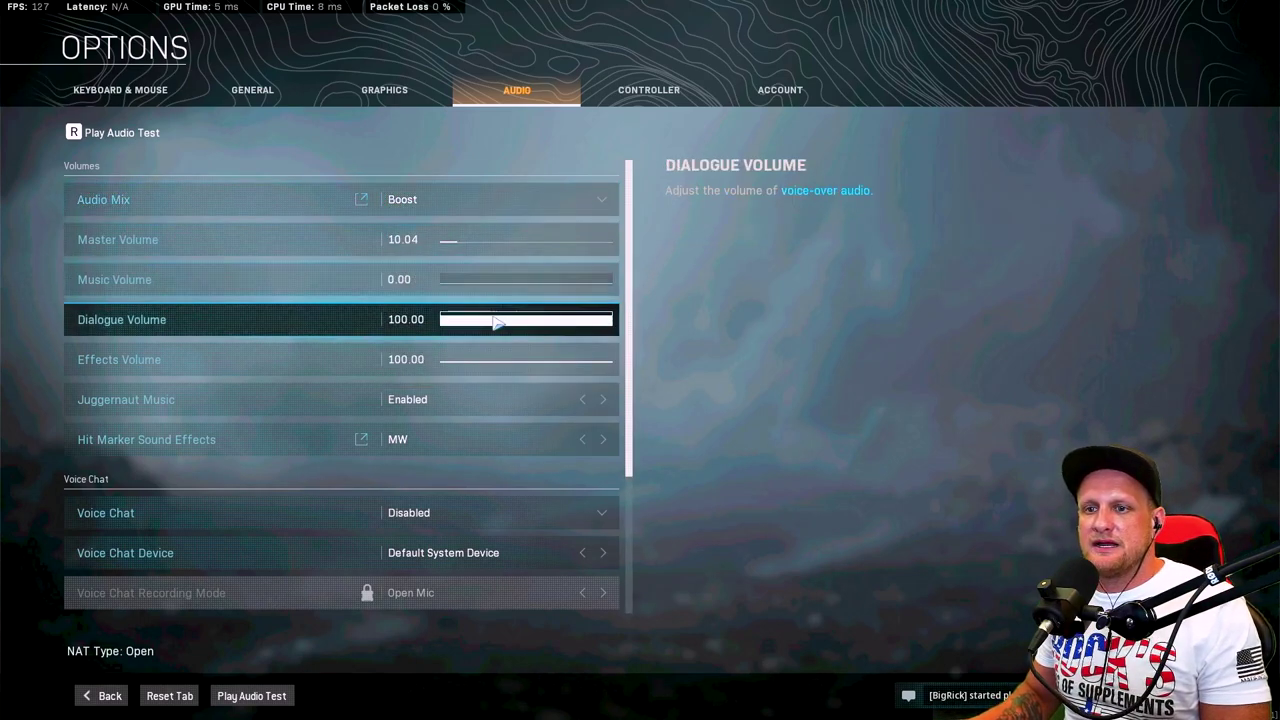
click(449, 210)
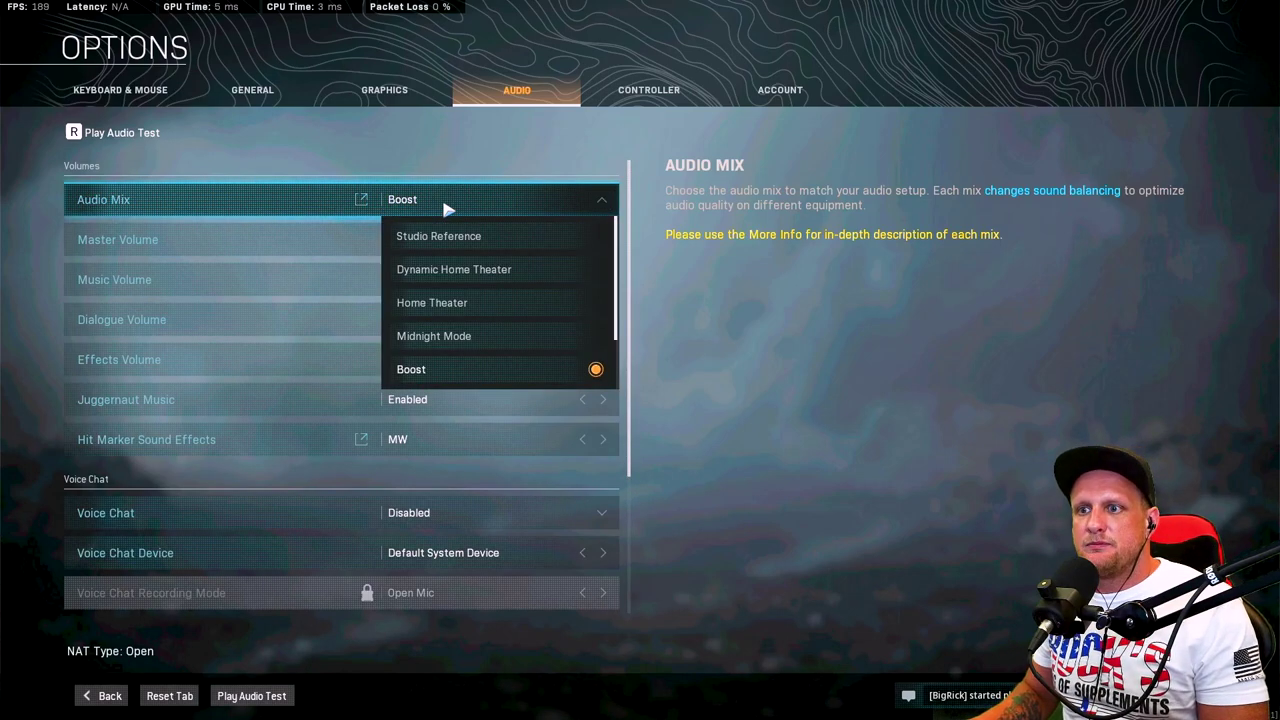
click(449, 210)
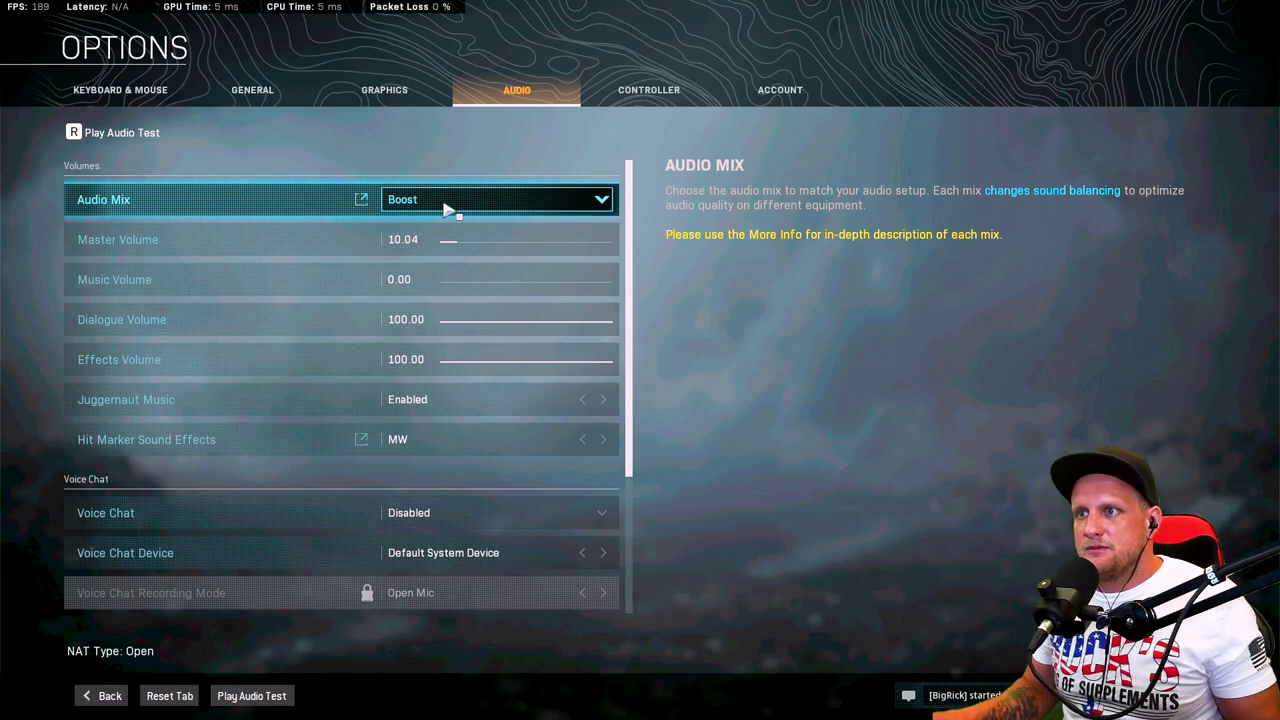
scroll(443, 292, down, 2)
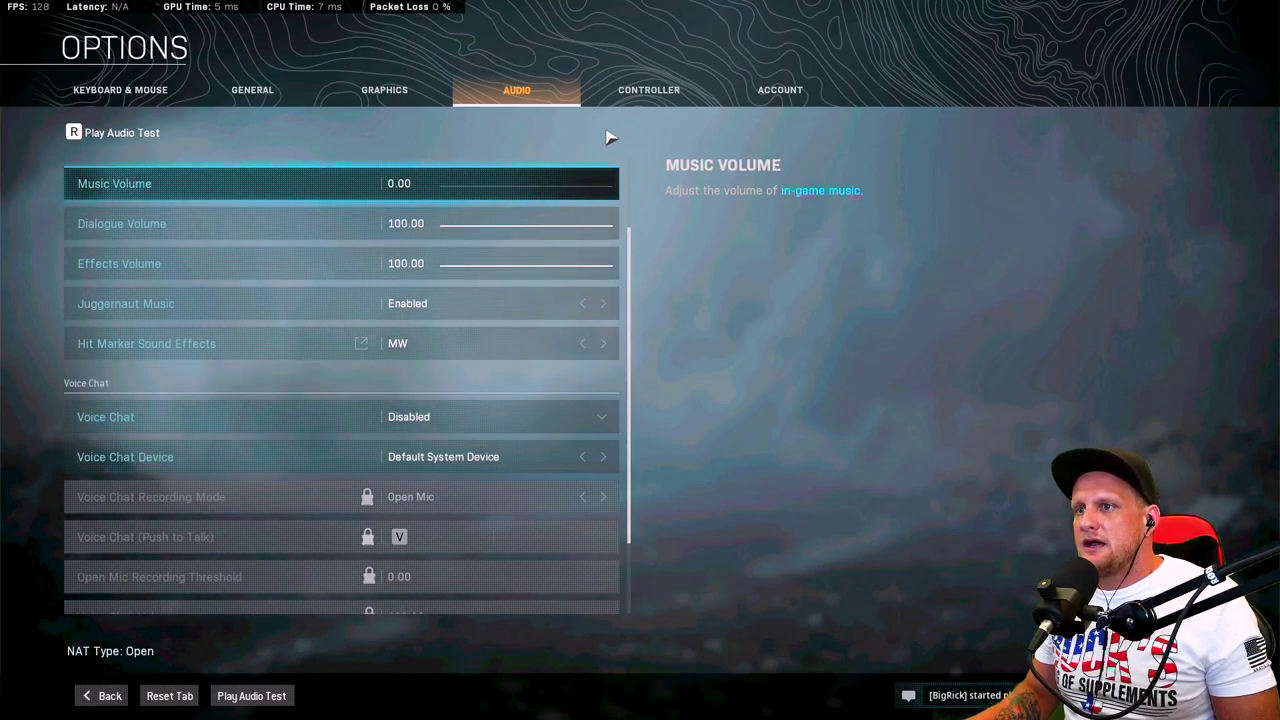
Step: Examine the ADS Field of View setting in the advanced Field of View section of the general options
click(257, 127)
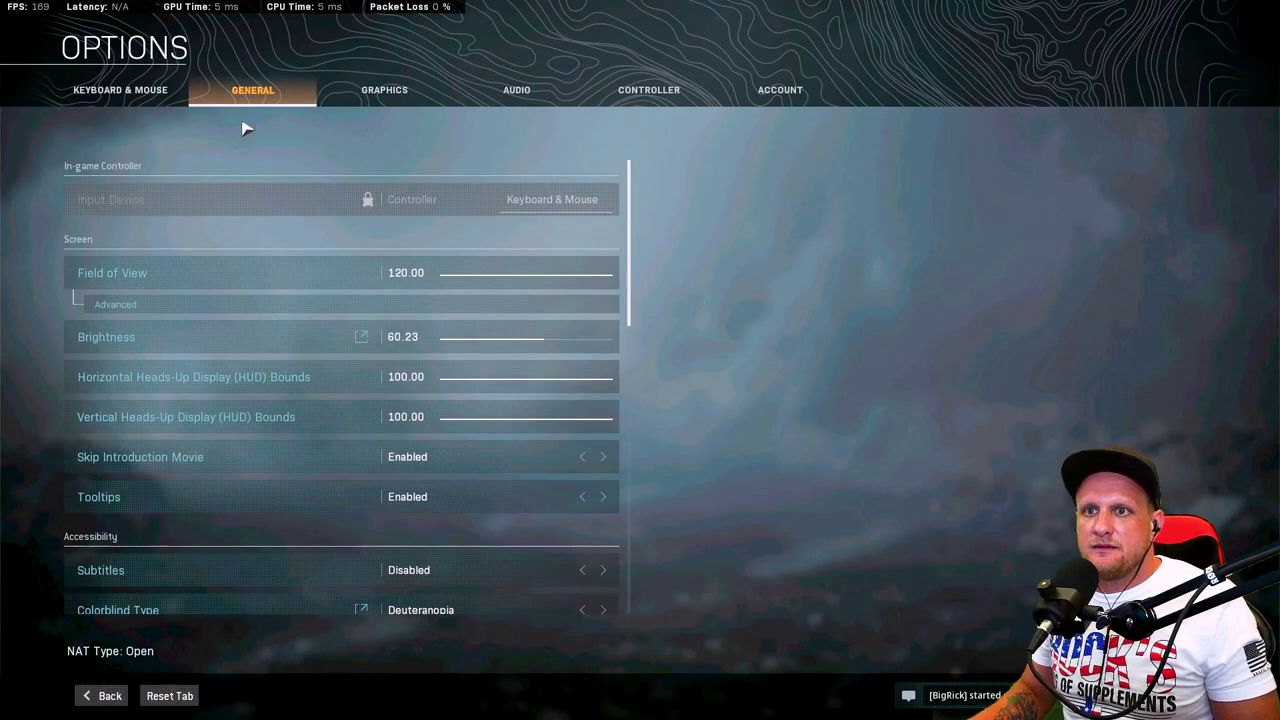
scroll(270, 315, down, 1)
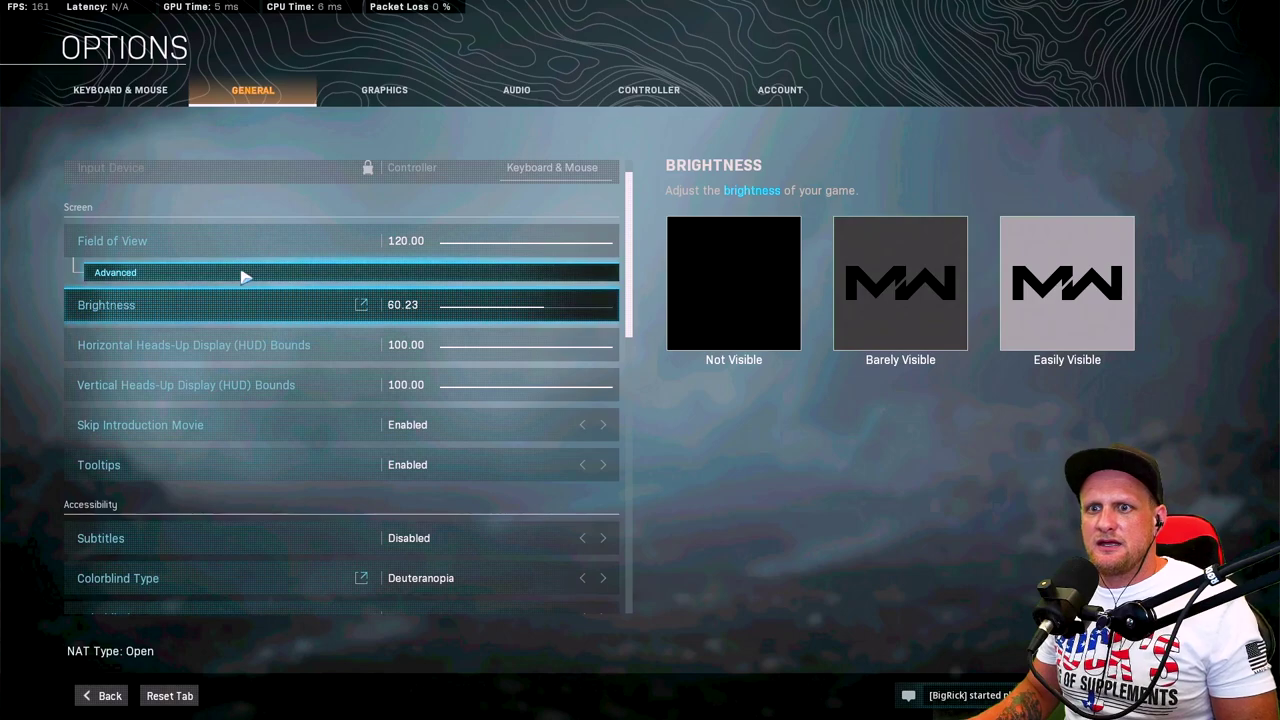
click(245, 277)
scroll(245, 287, up, 1)
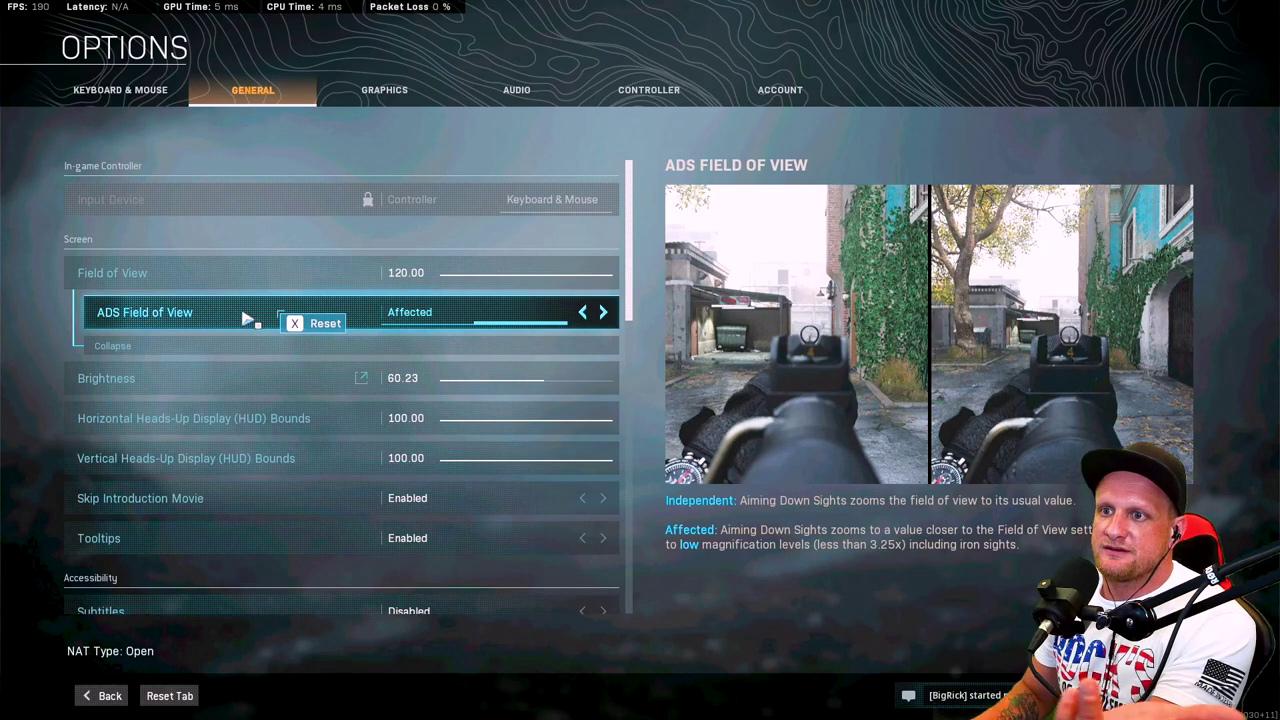
Step: Review the general screen, accessibility and HUD settings, including Colorblind Type and Mini Map Shape
scroll(255, 325, down, 1)
scroll(262, 330, down, 4)
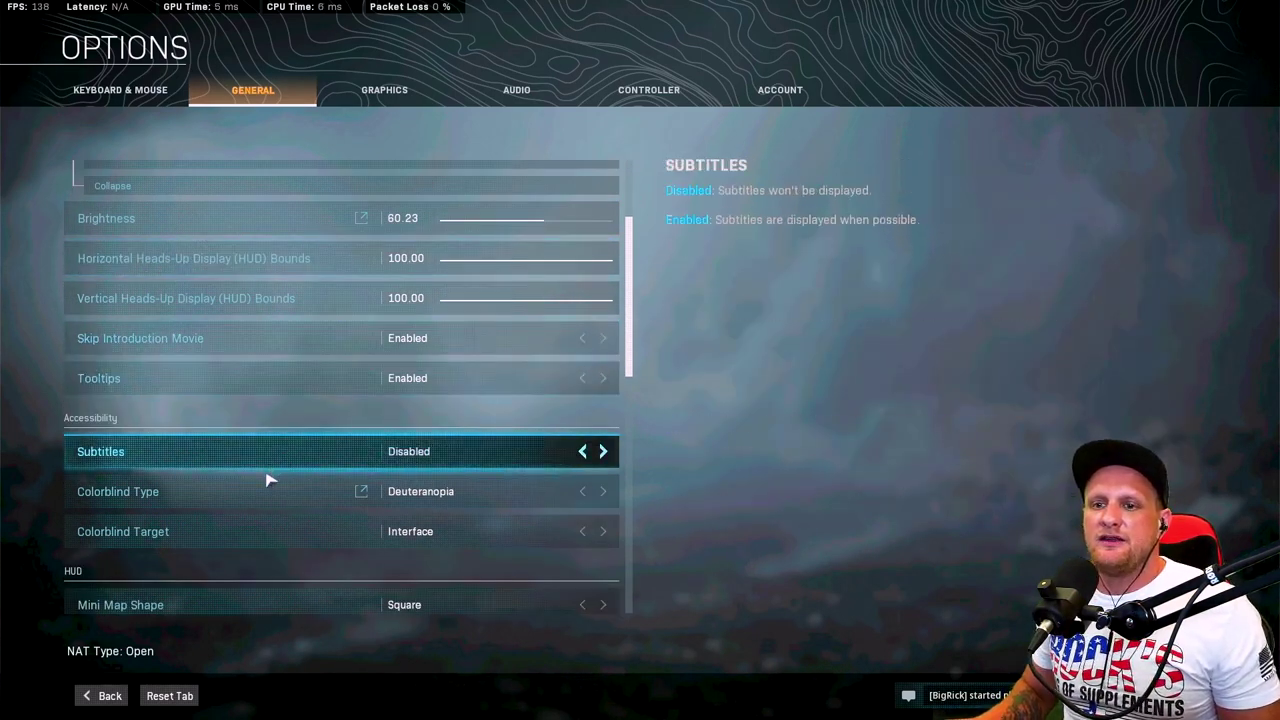
scroll(272, 484, down, 2)
scroll(272, 484, down, 7)
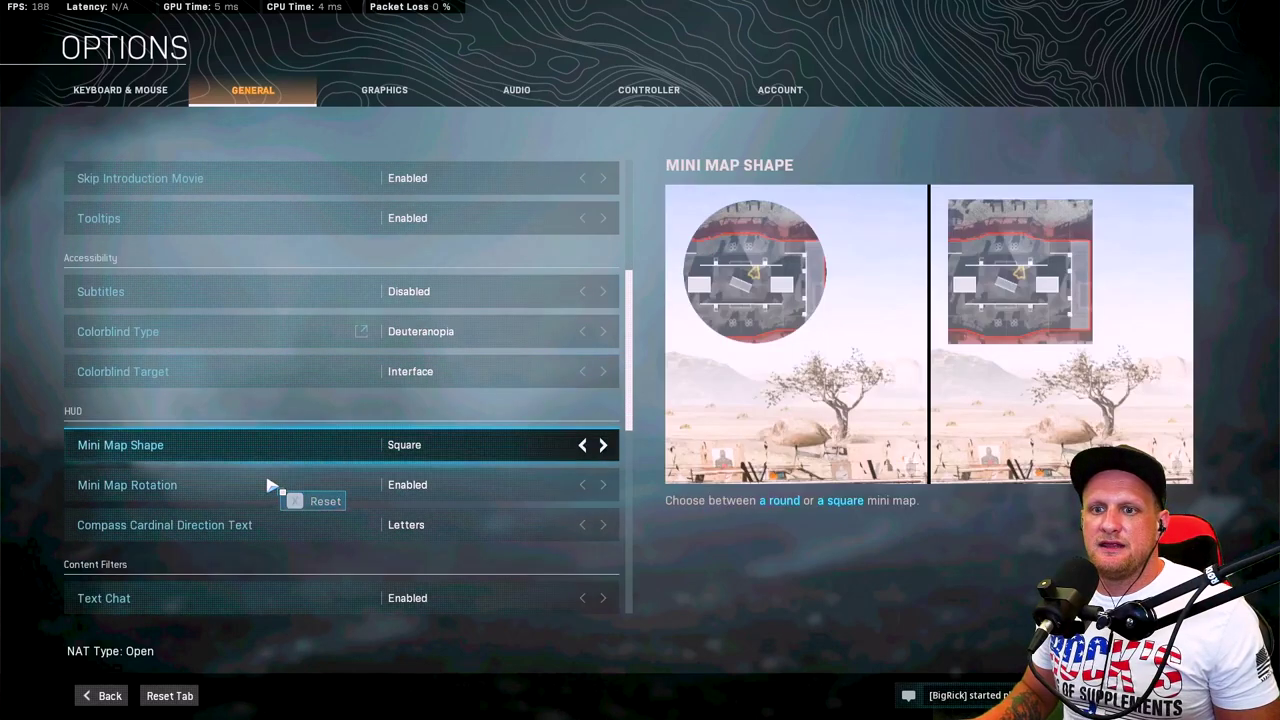